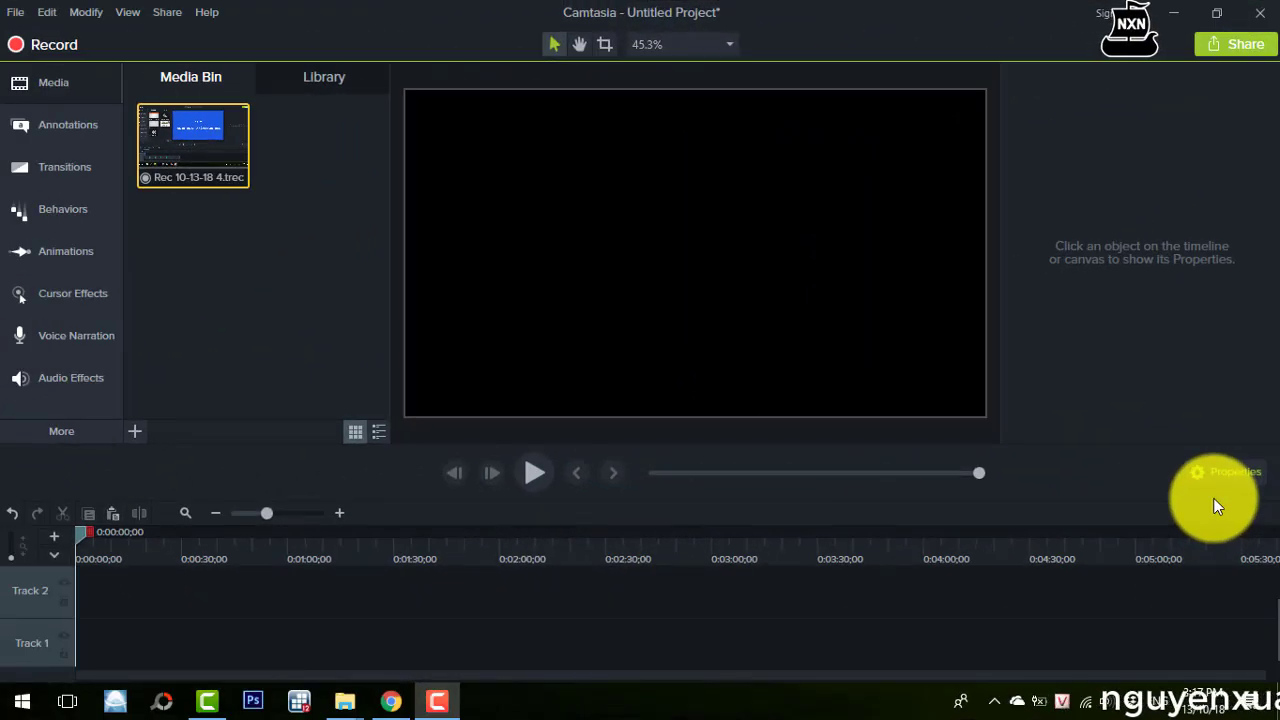
# Step: Expand the Motion Graphics - Intro Clips folder in the Library to list its clips
pyautogui.click(333, 80)
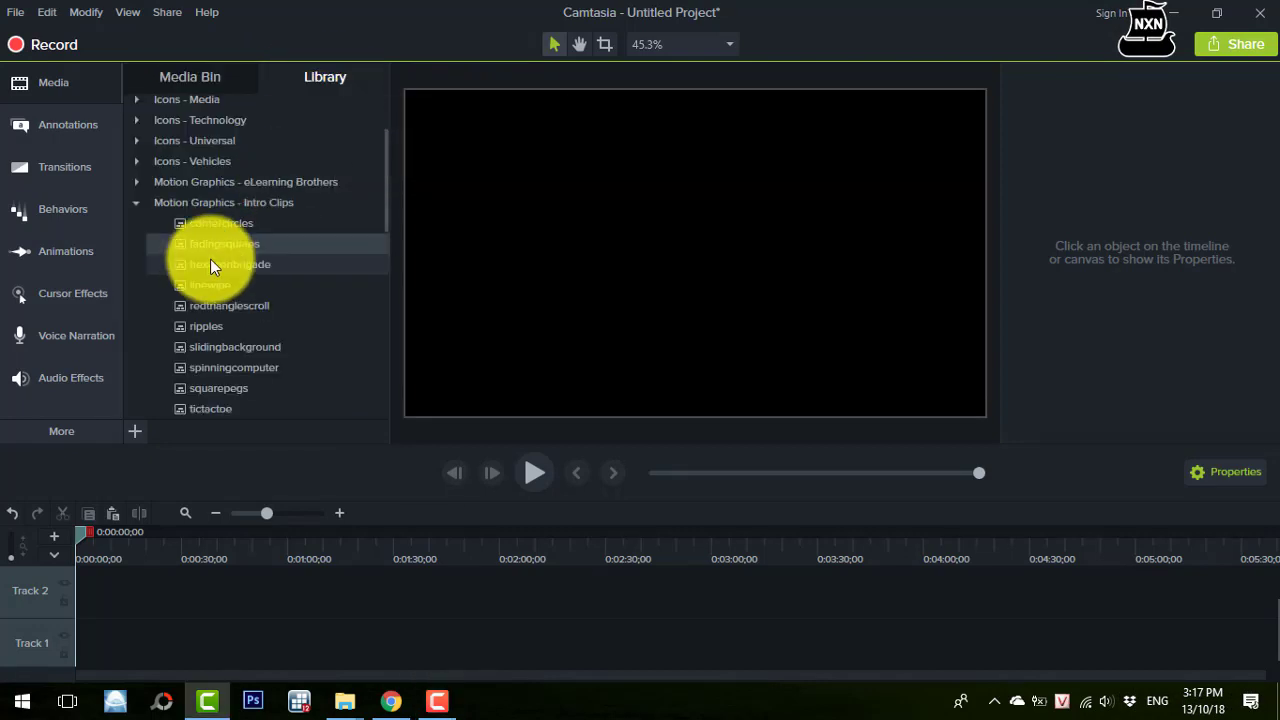
pyautogui.click(136, 202)
pyautogui.scroll(3, 384, 272)
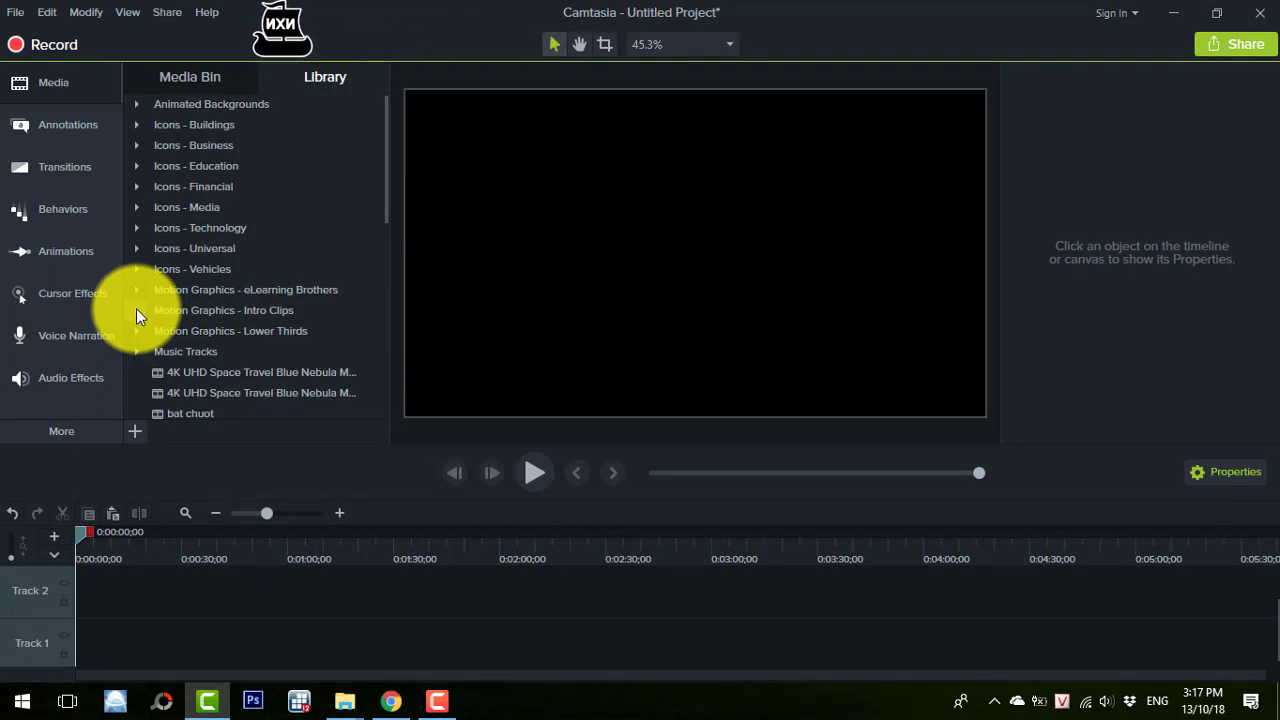
pyautogui.click(136, 310)
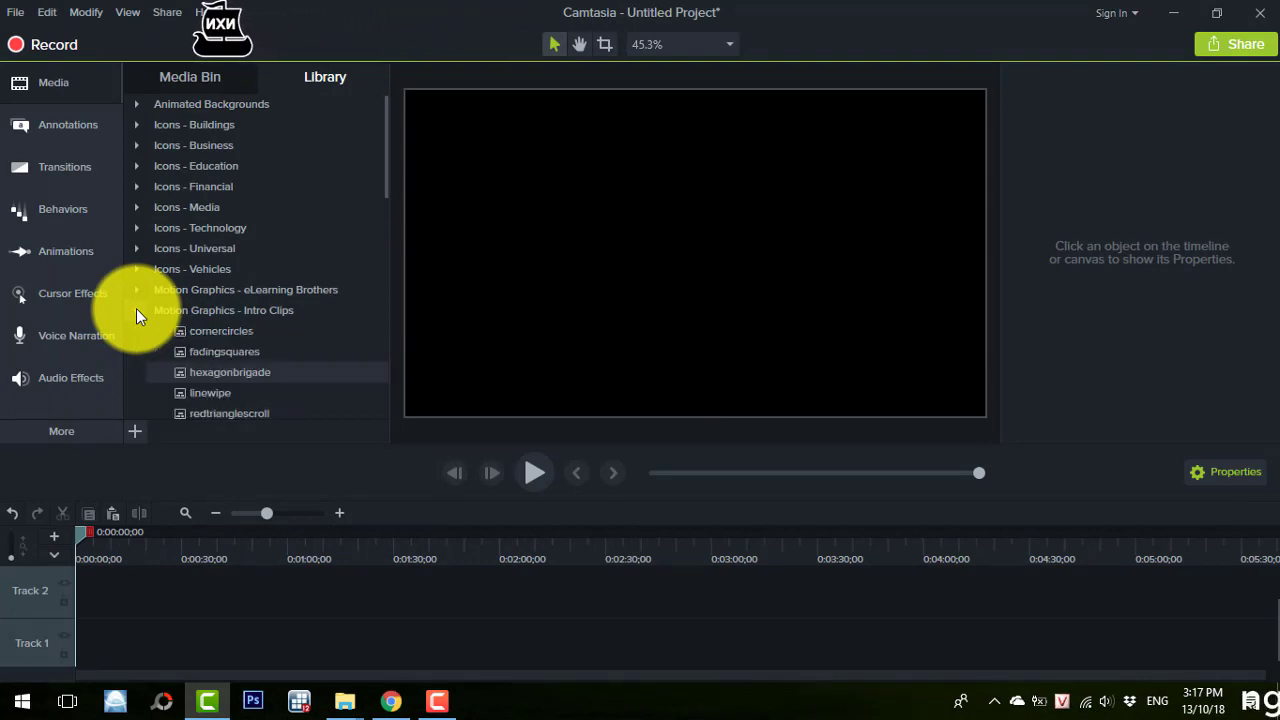
pyautogui.moveTo(388, 182); pyautogui.dragTo(384, 236)
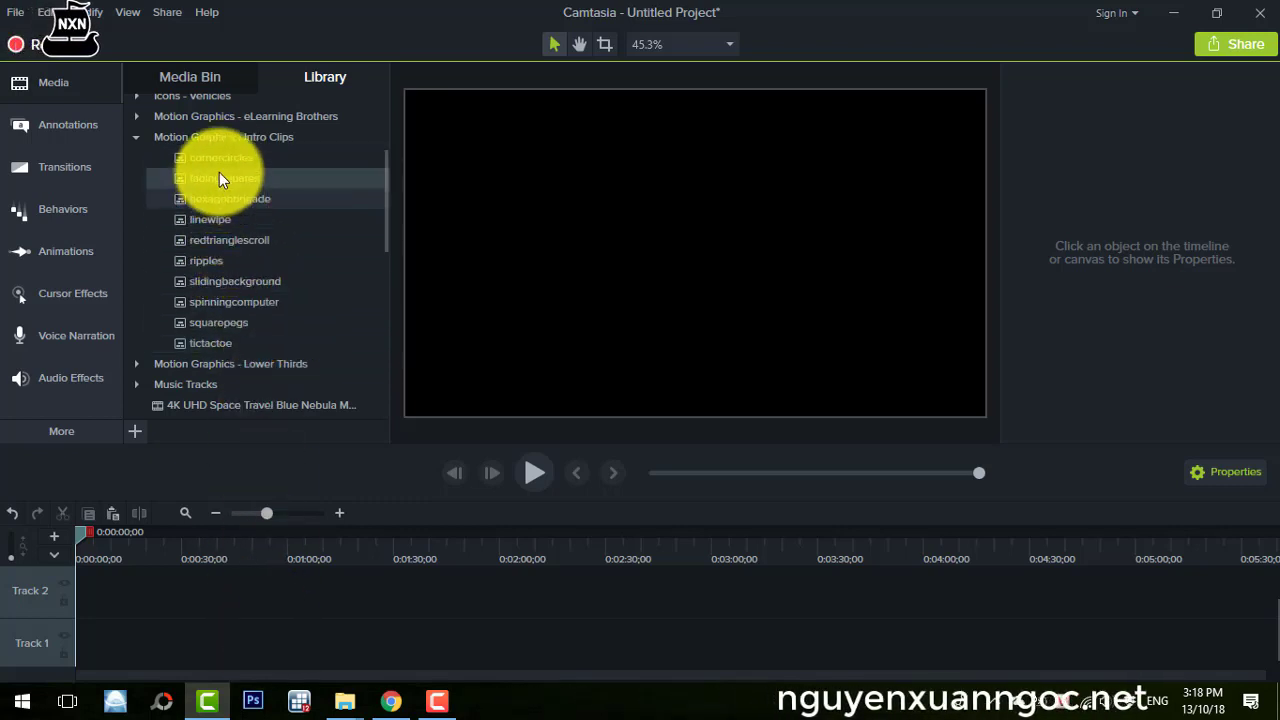
# Step: Preview the linewipe intro clip, pause the playback and close the preview
pyautogui.rightClick(219, 200)
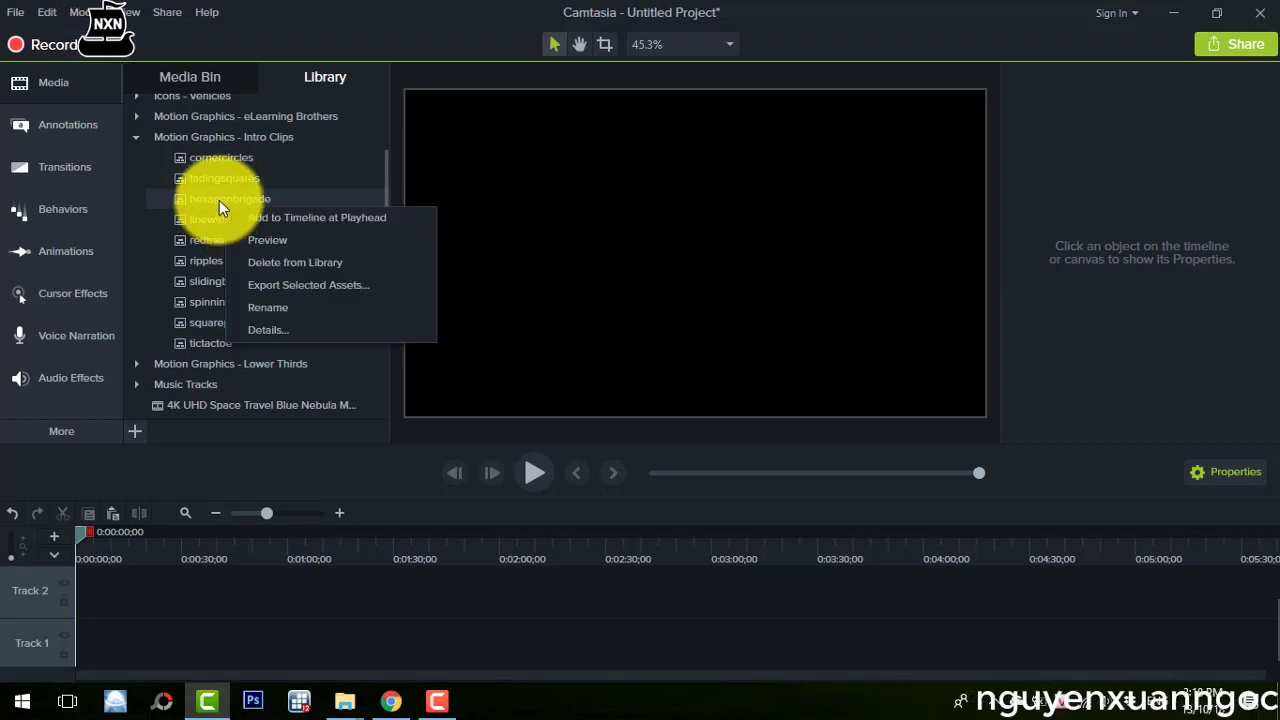
pyautogui.rightClick(203, 218)
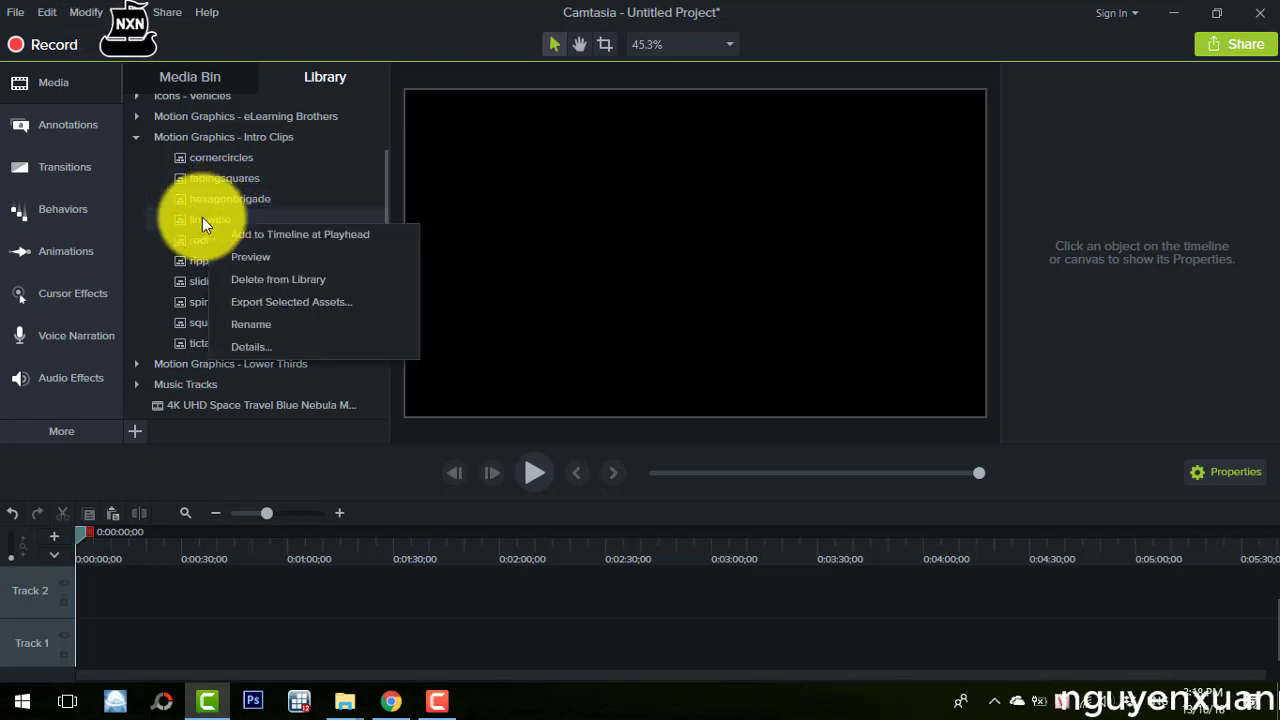
pyautogui.click(243, 257)
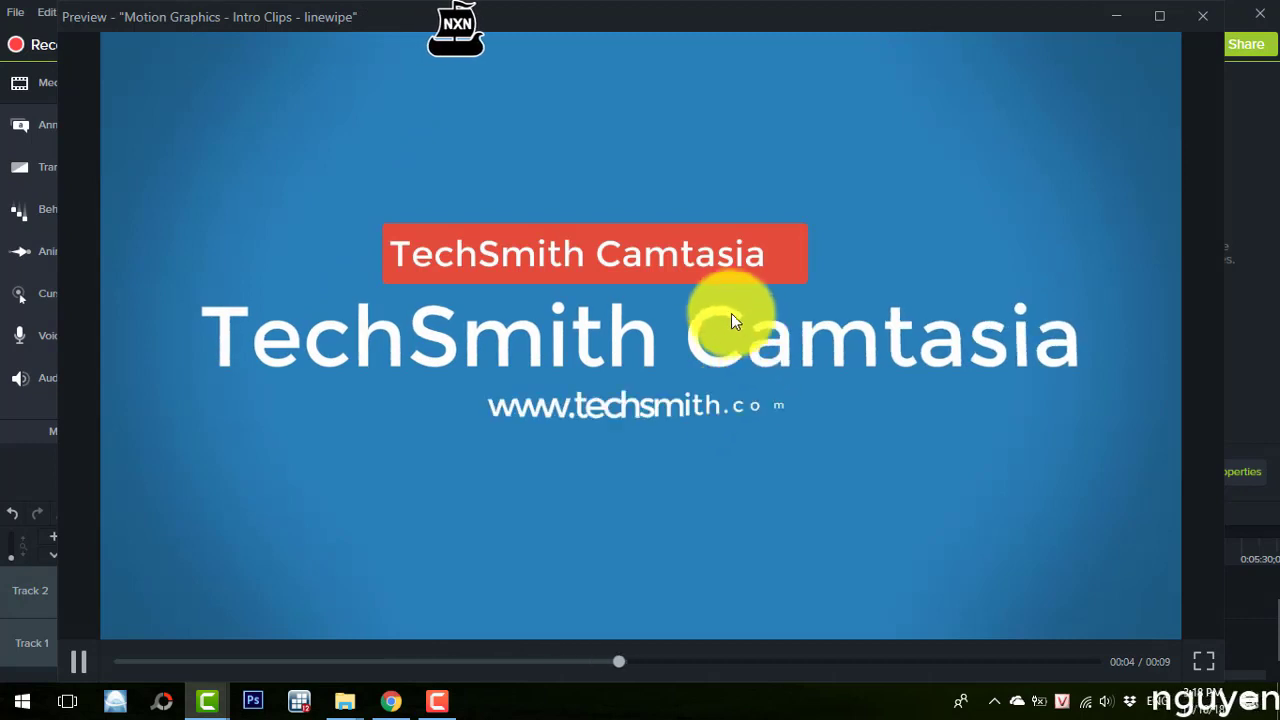
pyautogui.click(76, 661)
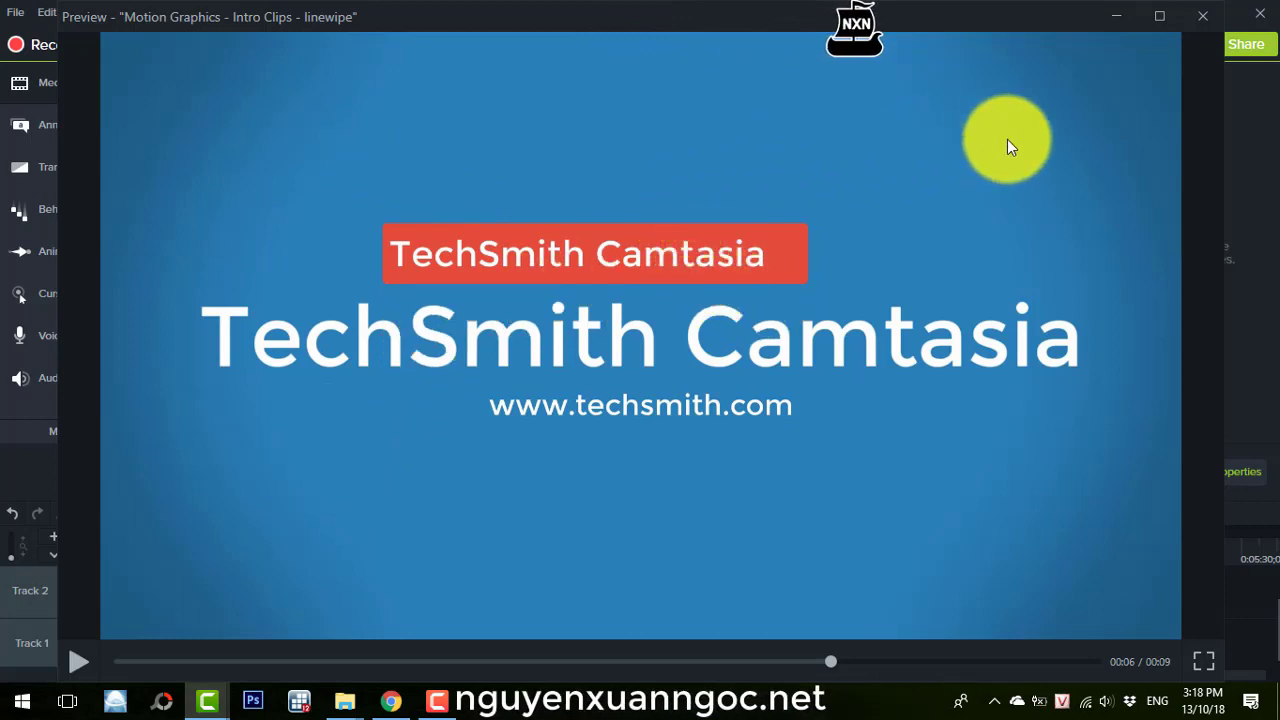
pyautogui.click(1202, 15)
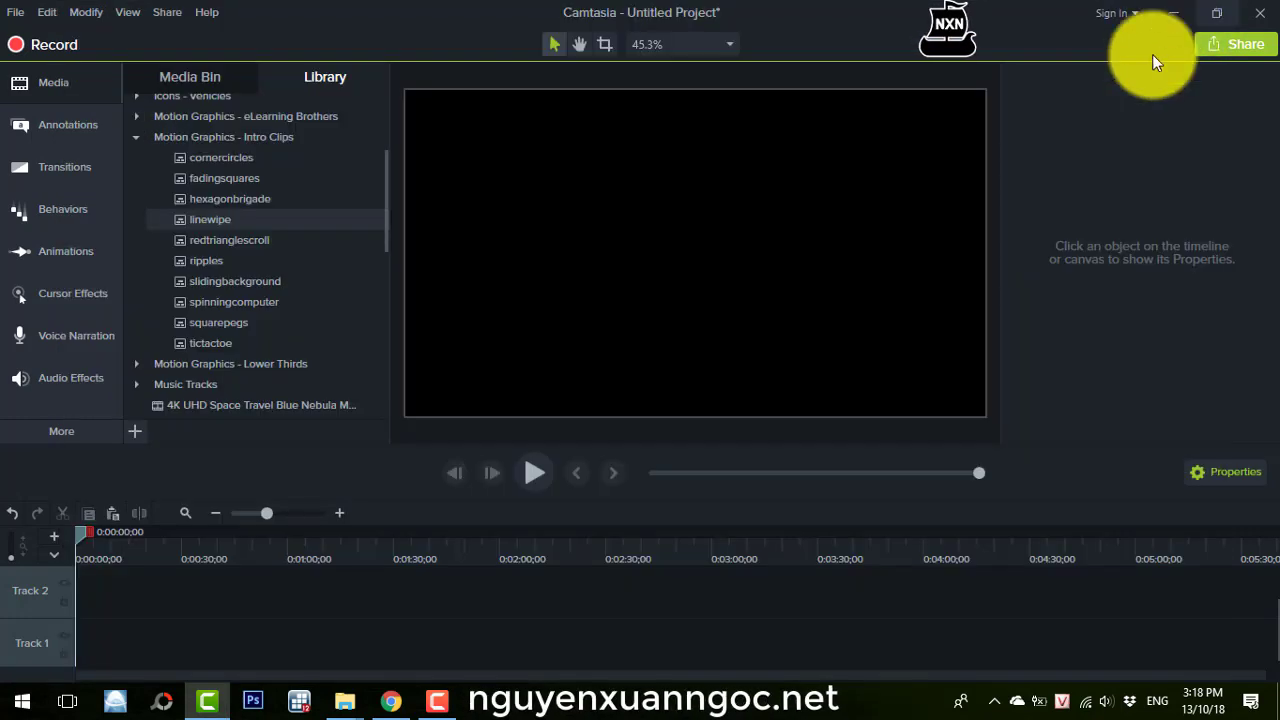
# Step: Add the linewipe intro clip to the timeline at the playhead
pyautogui.rightClick(208, 221)
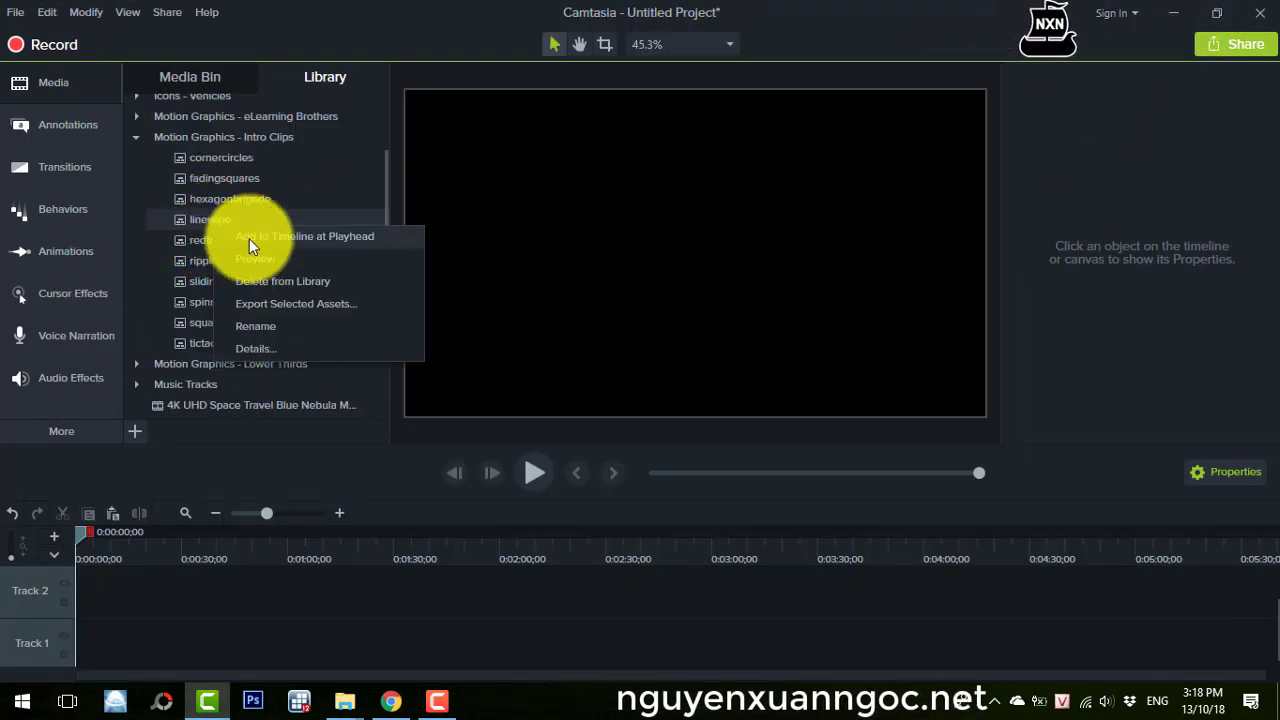
pyautogui.click(249, 238)
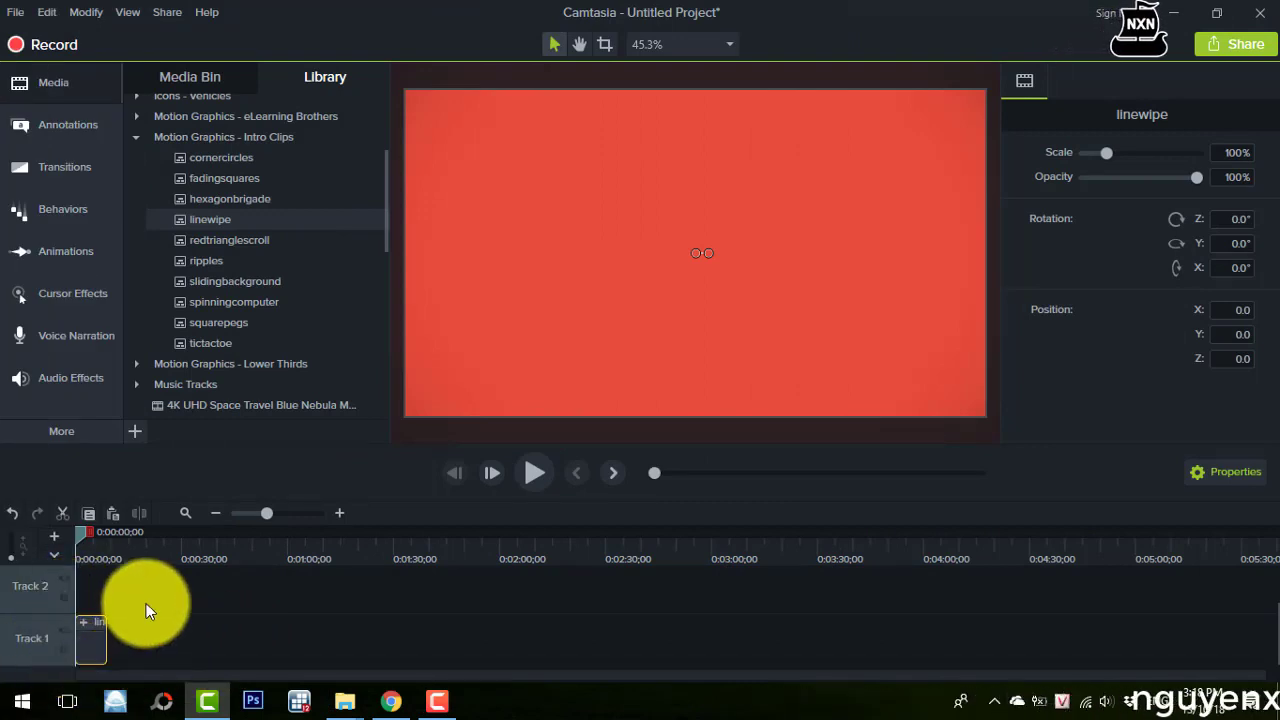
pyautogui.moveTo(266, 513); pyautogui.dragTo(296, 521)
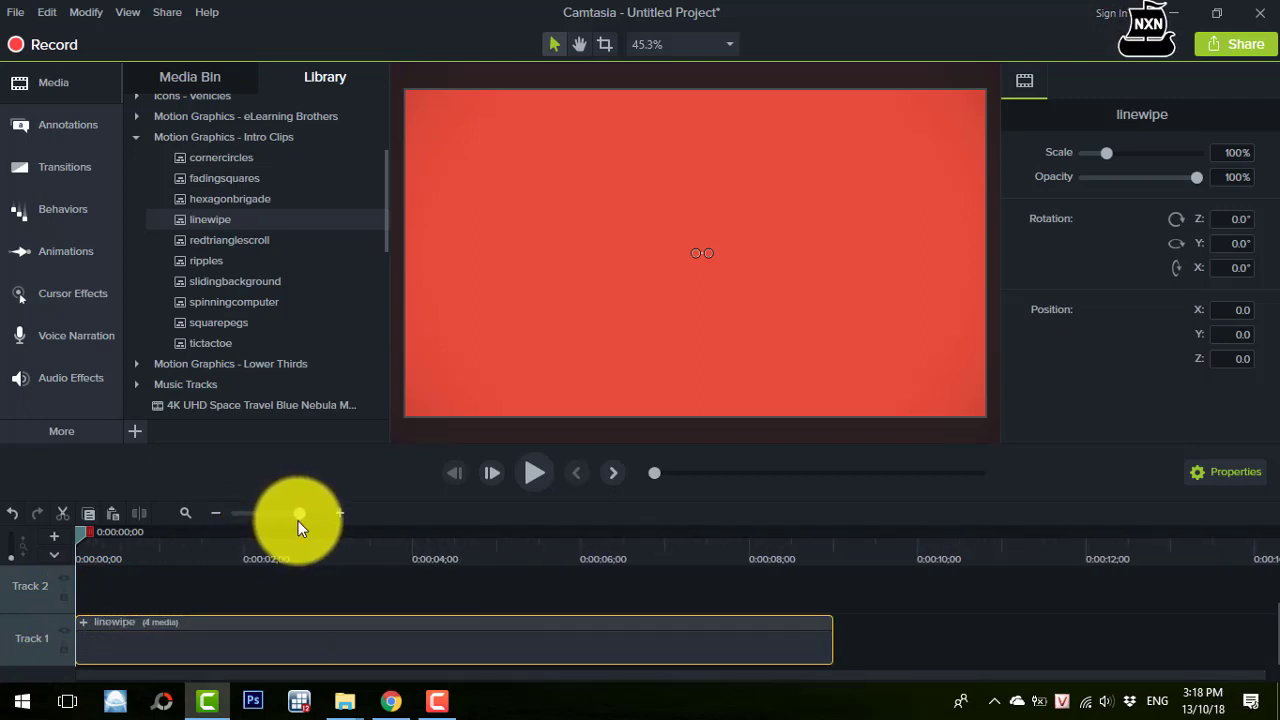
# Step: Open the linewipe group on Track 1, inspect the clips inside it and close the group again
pyautogui.doubleClick(129, 630)
pyautogui.scroll(-1, 355, 646)
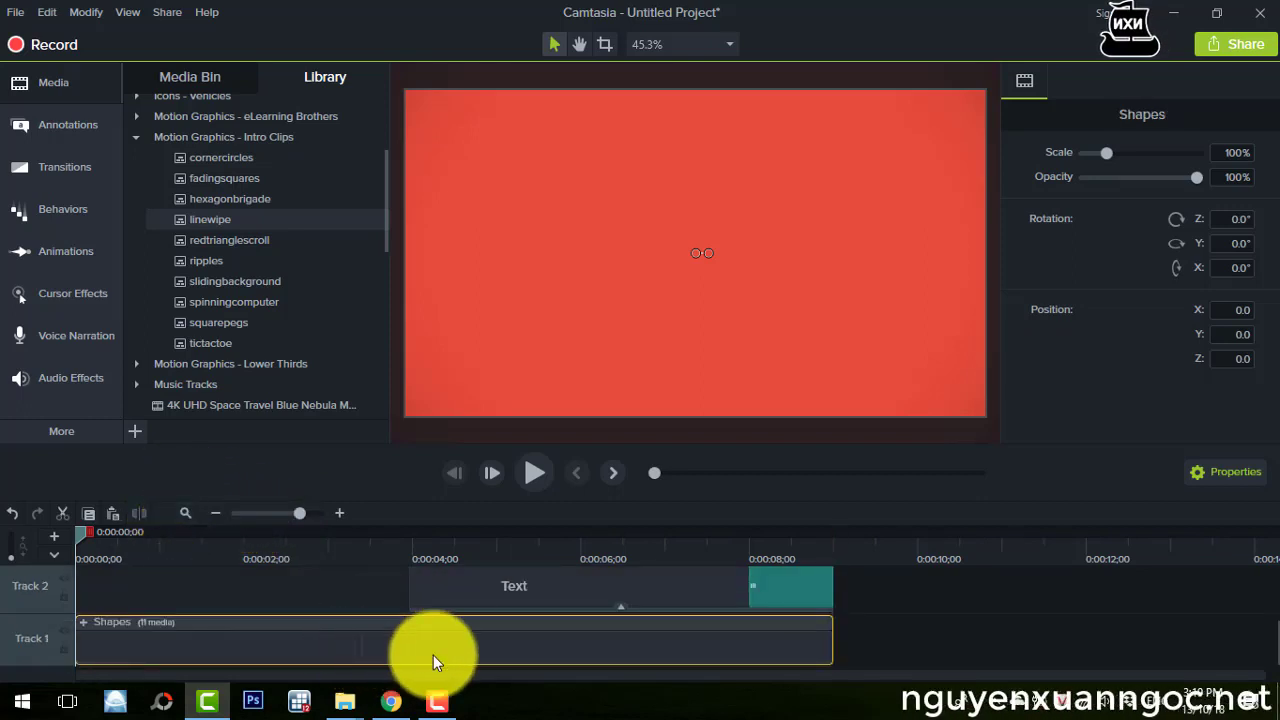
pyautogui.scroll(1, 460, 654)
pyautogui.scroll(-1, 487, 609)
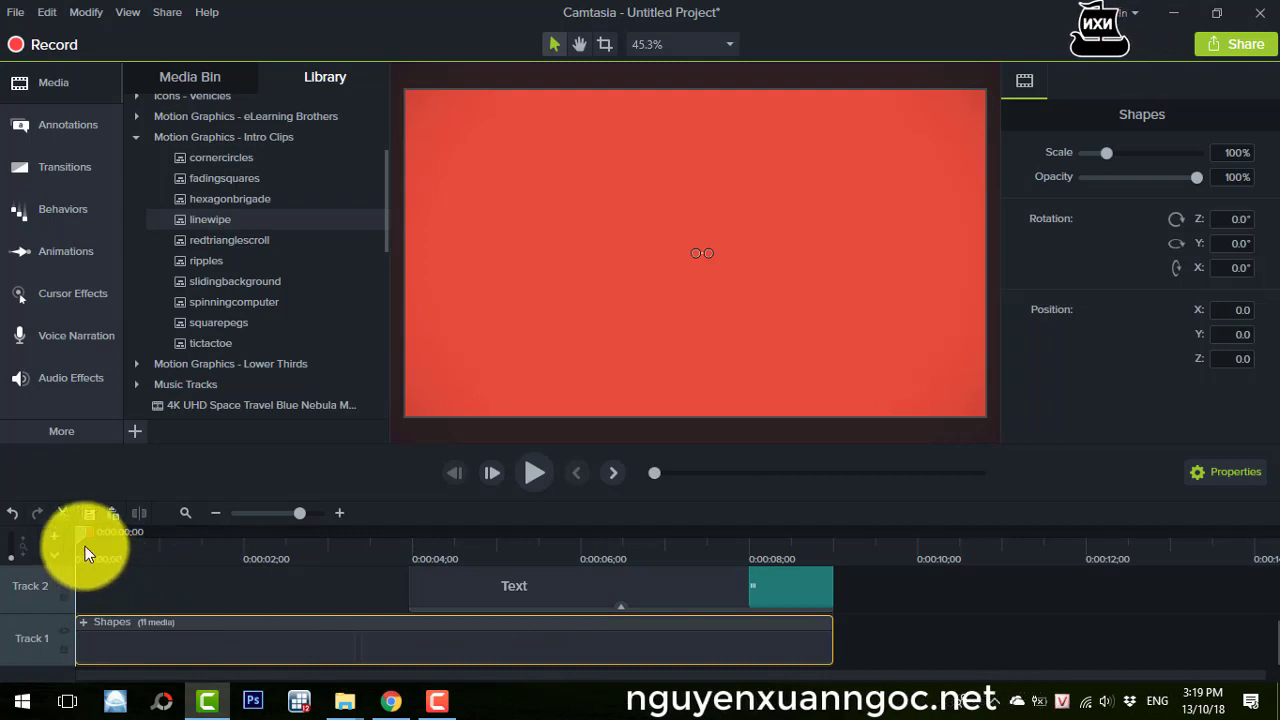
pyautogui.scroll(2, 125, 580)
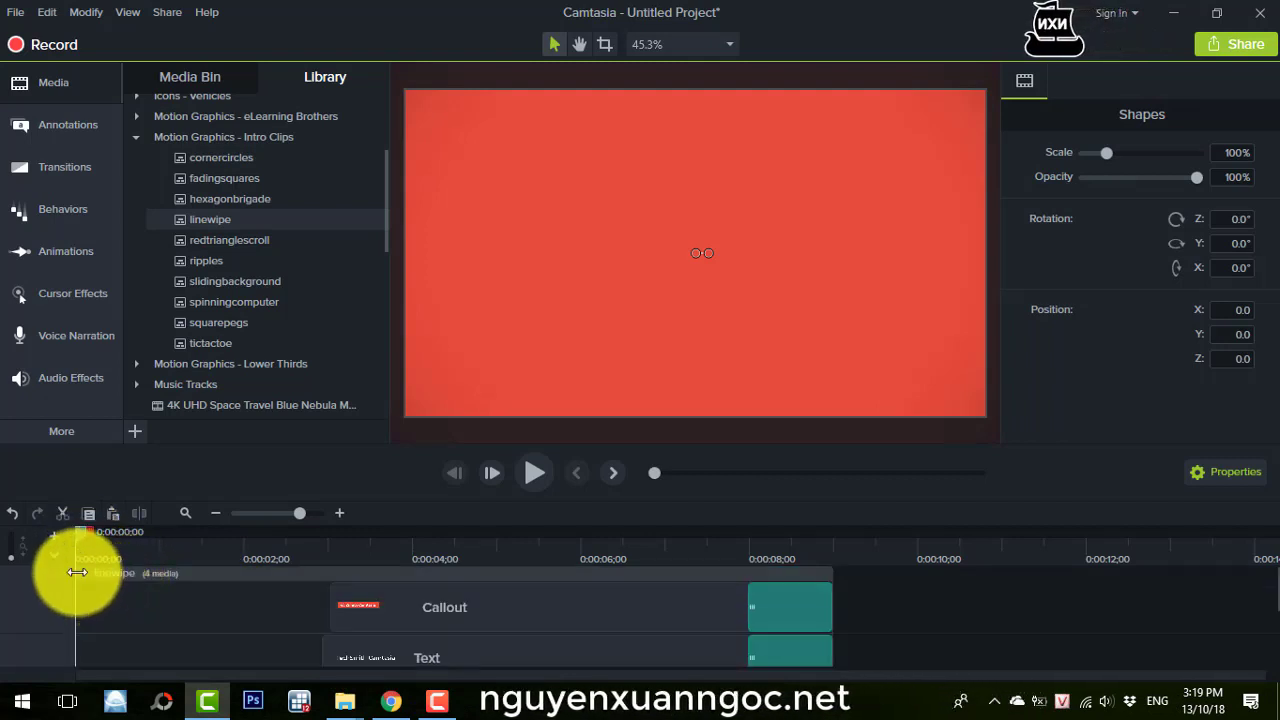
pyautogui.click(81, 573)
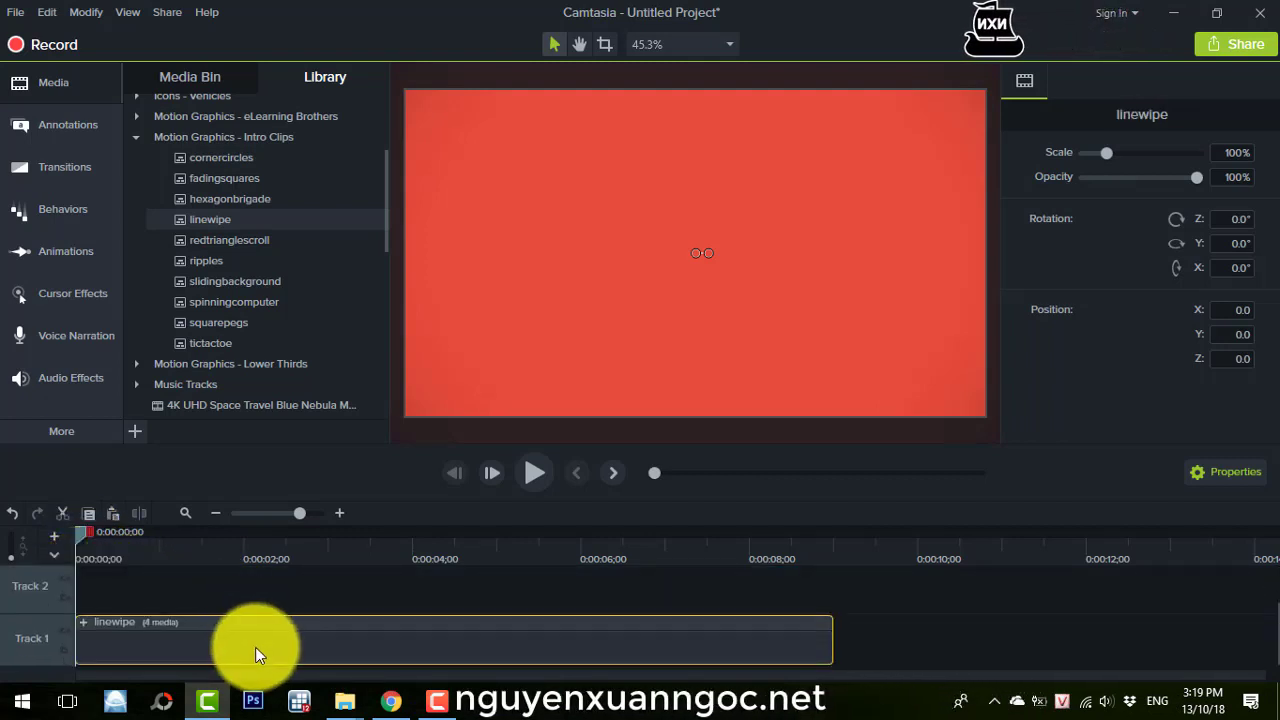
# Step: Ungroup the linewipe clip on Track 1
pyautogui.rightClick(222, 638)
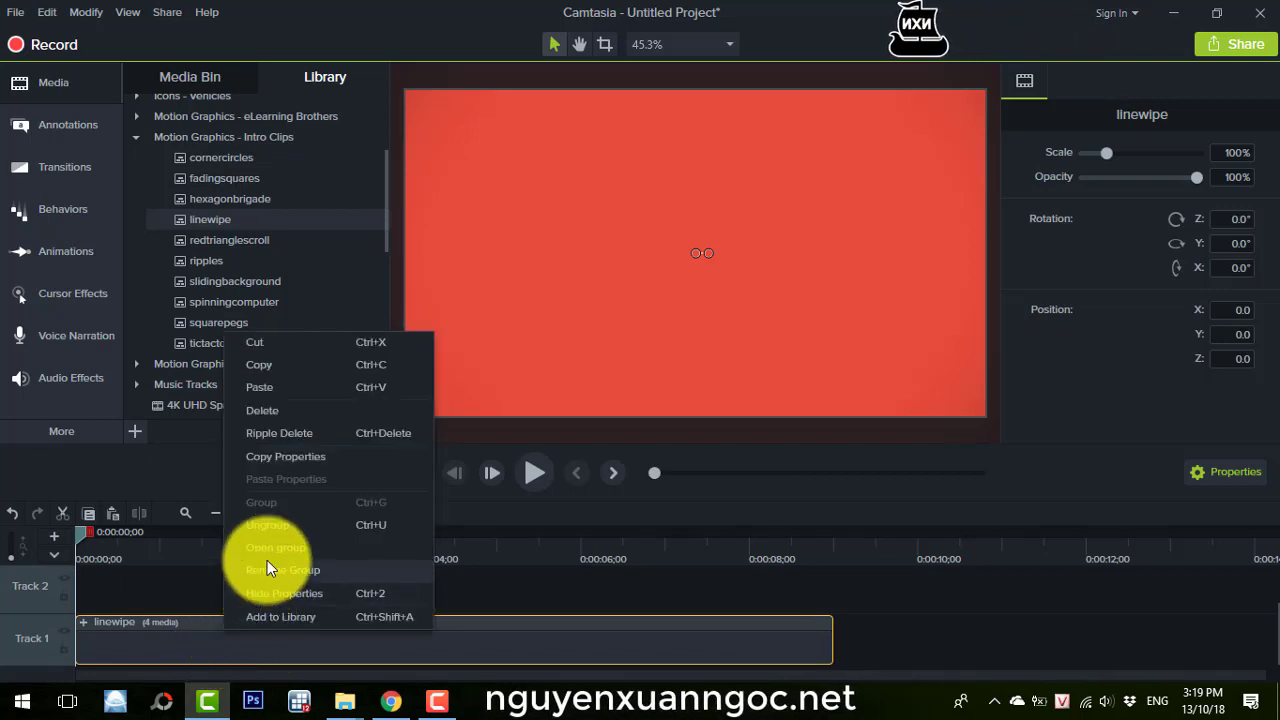
pyautogui.click(202, 632)
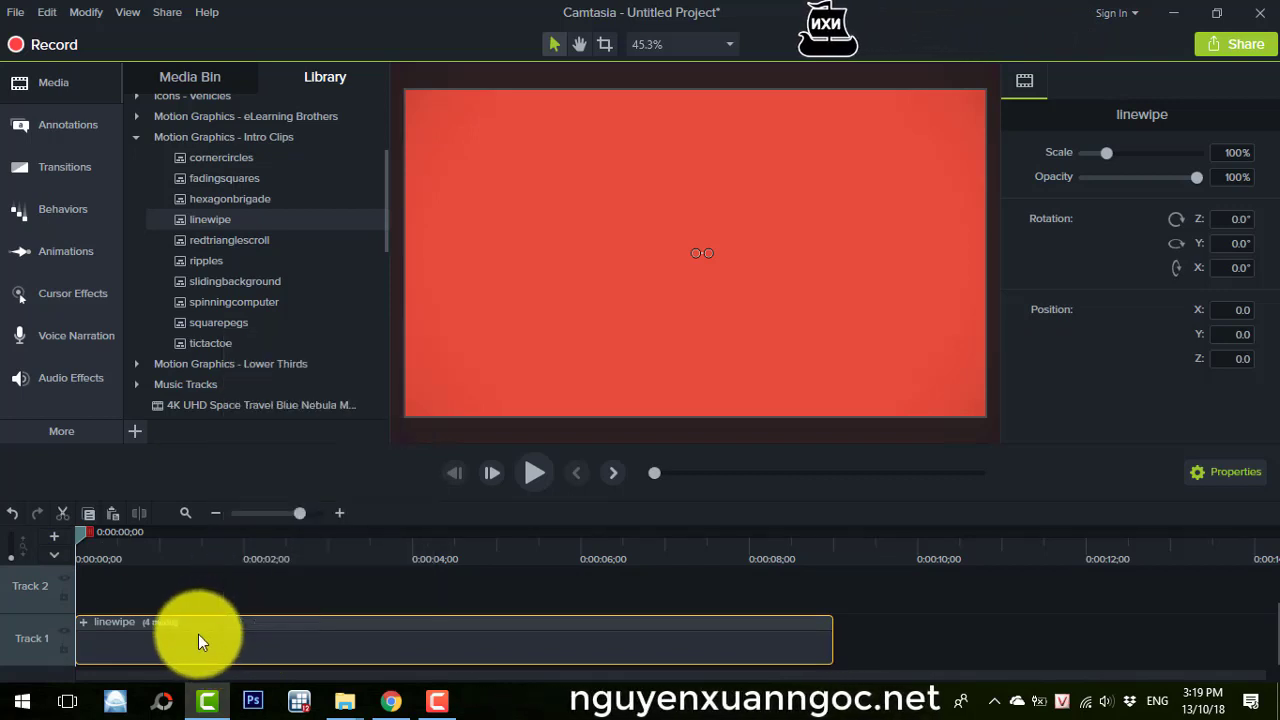
pyautogui.rightClick(198, 634)
pyautogui.click(259, 515)
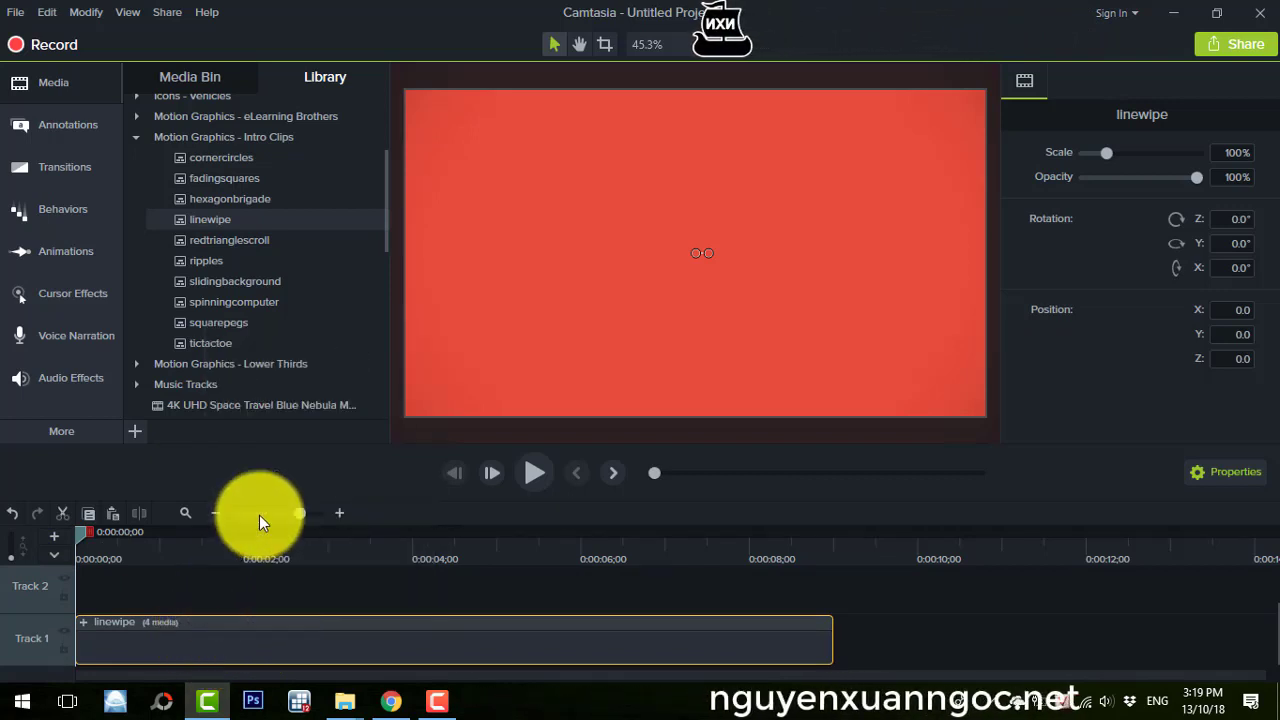
# Step: Examine the separate Shapes, Text and Callout clips of the ungrouped intro across Tracks 1 to 4
pyautogui.click(906, 638)
pyautogui.scroll(-1, 906, 638)
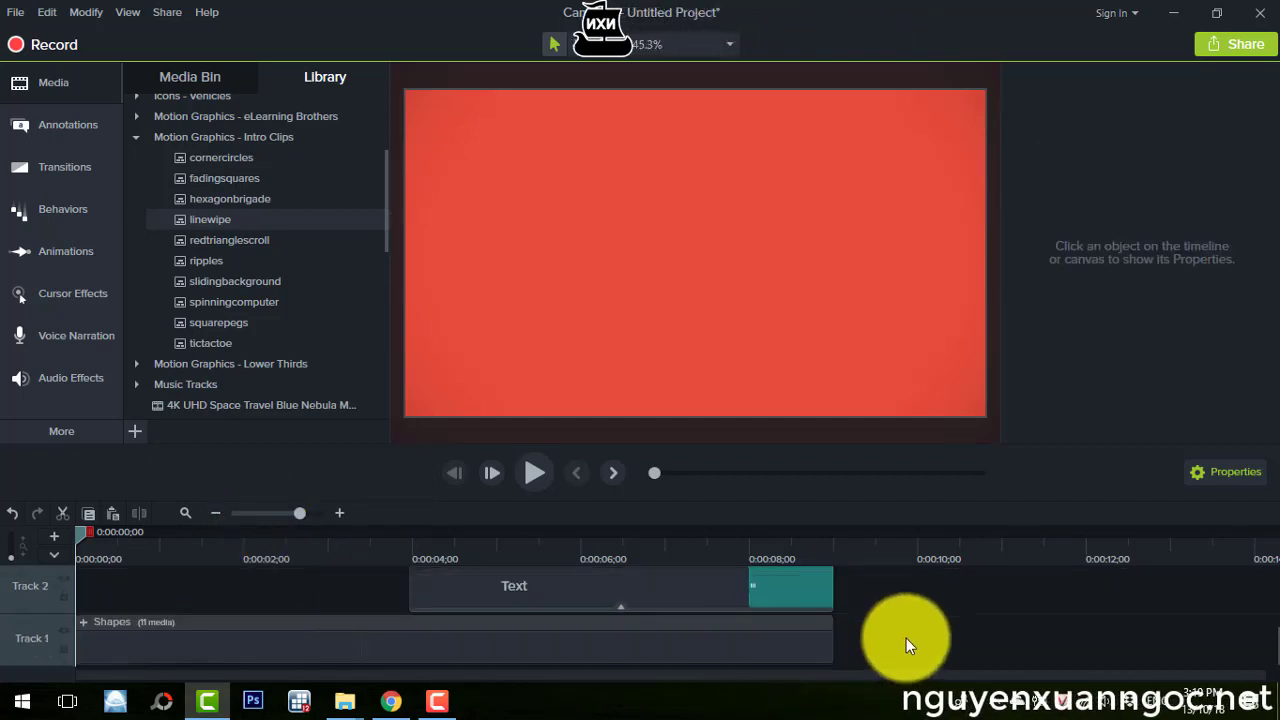
pyautogui.scroll(3, 906, 638)
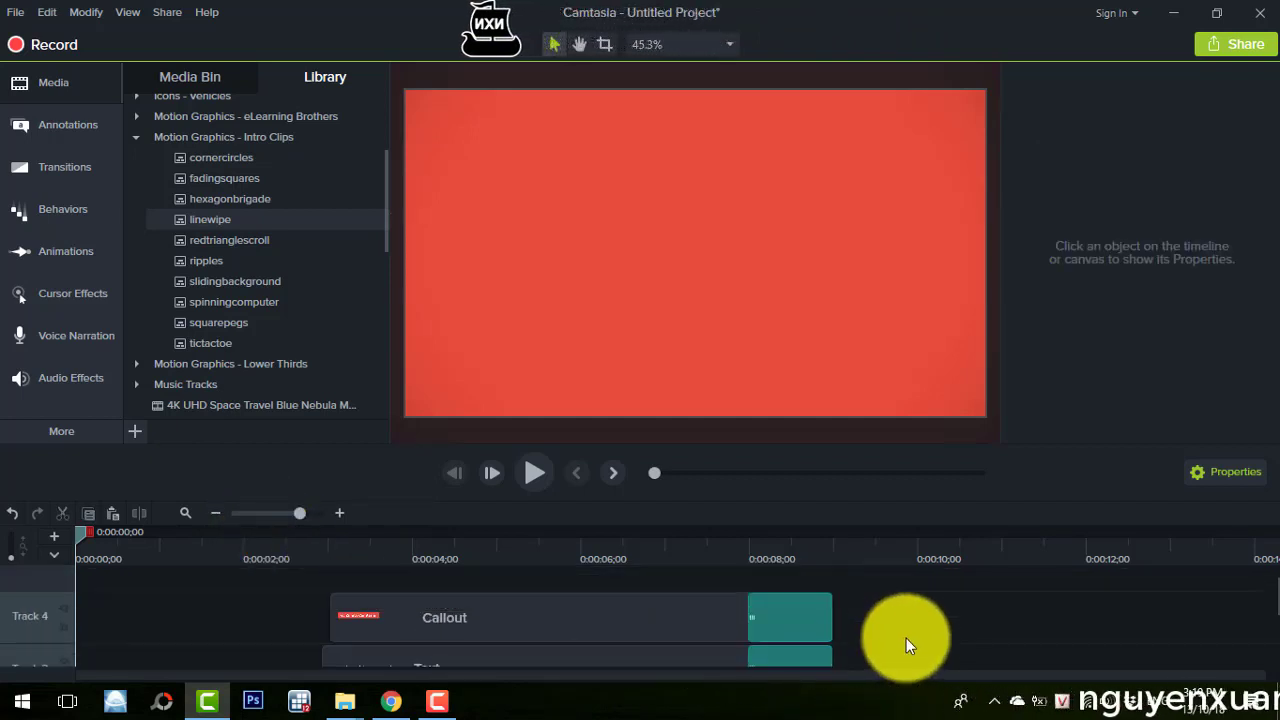
pyautogui.scroll(-2, 906, 638)
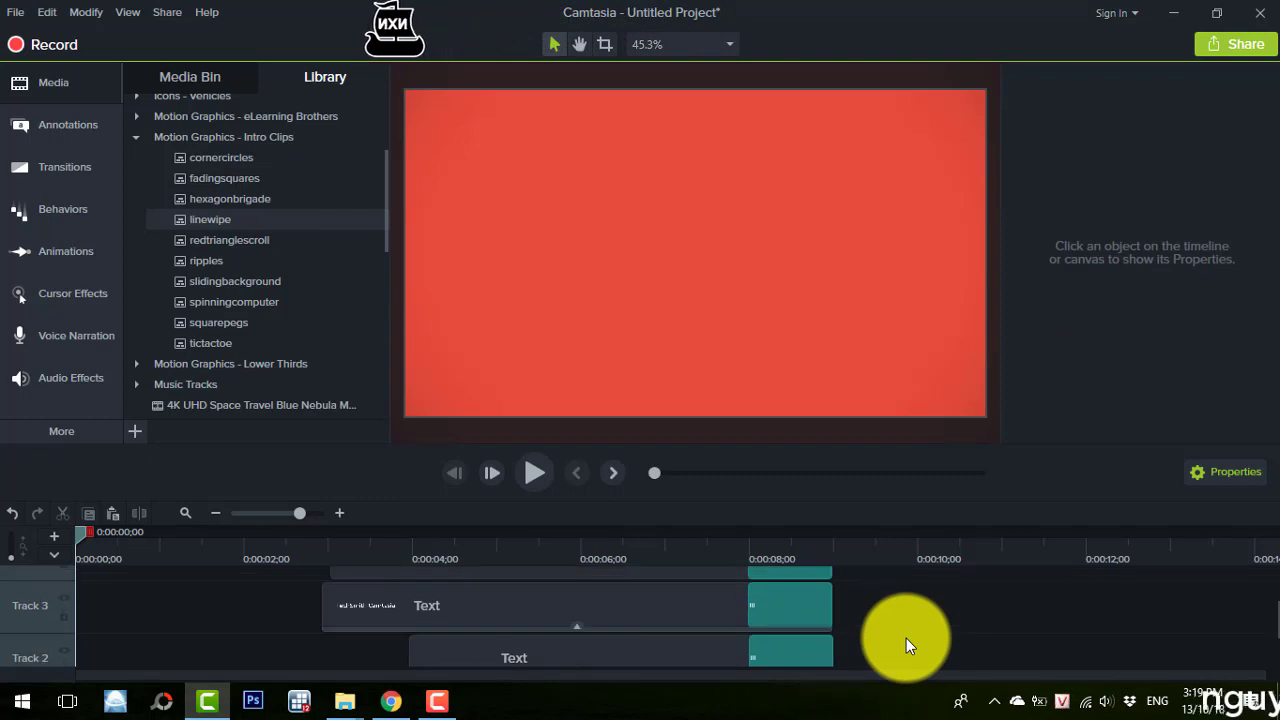
pyautogui.scroll(-1, 906, 638)
pyautogui.click(667, 622)
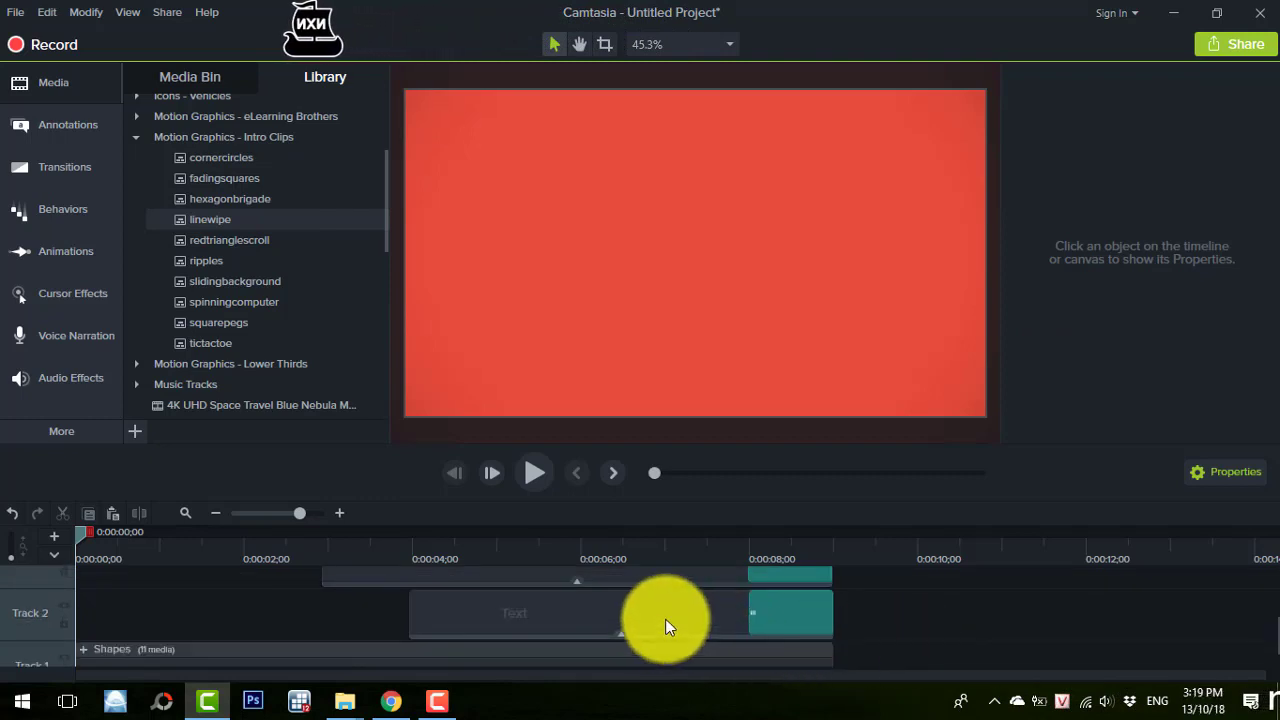
pyautogui.scroll(1, 557, 603)
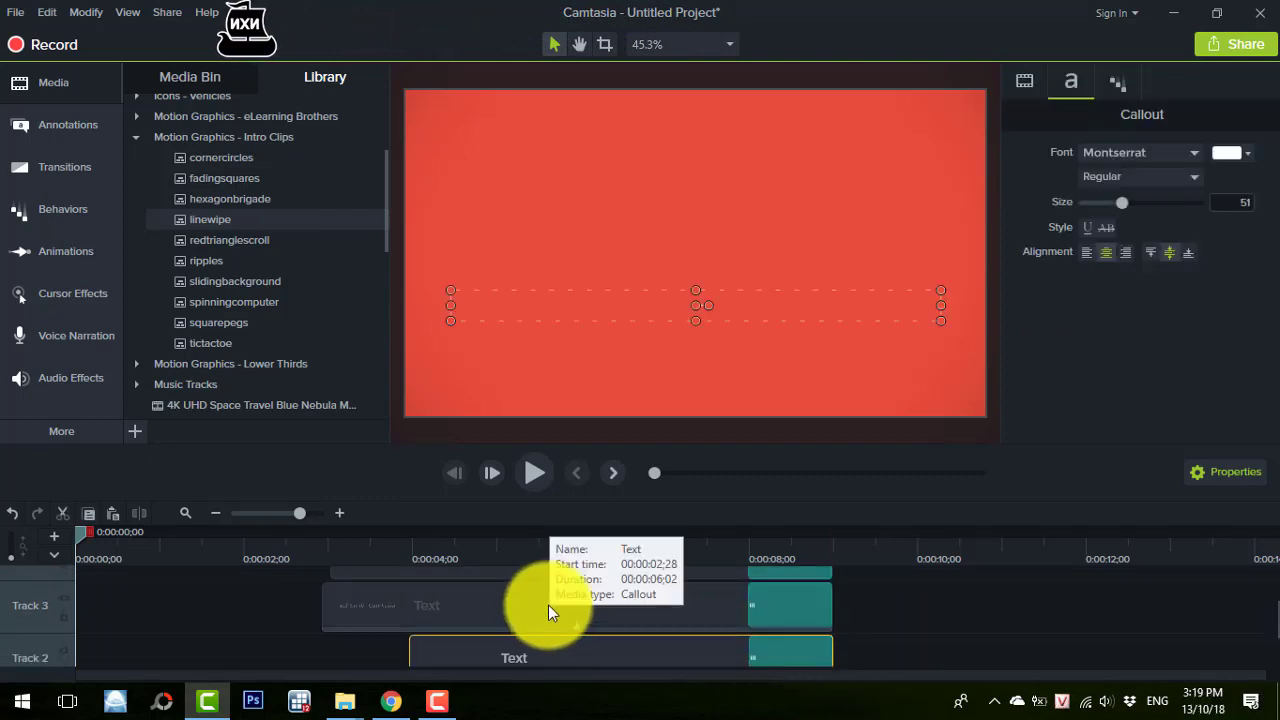
pyautogui.click(548, 605)
pyautogui.scroll(1, 548, 604)
pyautogui.click(532, 597)
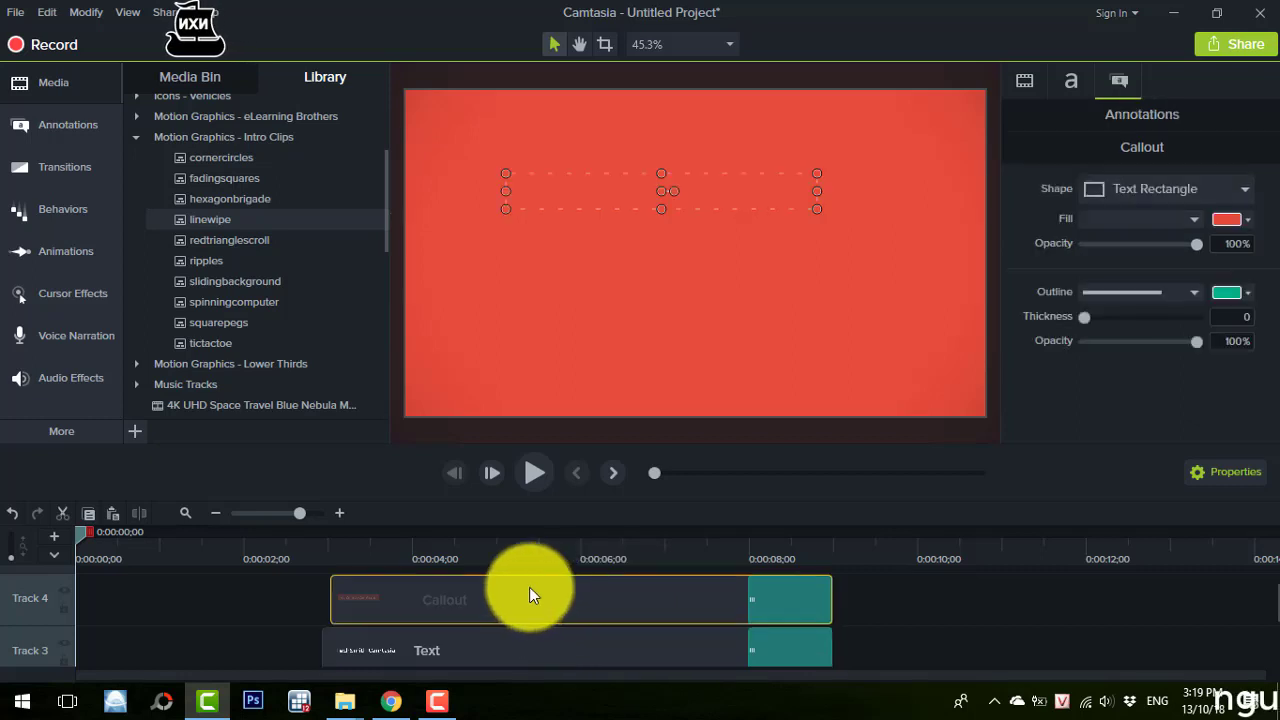
# Step: With the playhead at 0:00:03;03, replace the large title text of the Track 3 clip with the channel's YouTube address
pyautogui.scroll(-1, 532, 641)
pyautogui.click(490, 608)
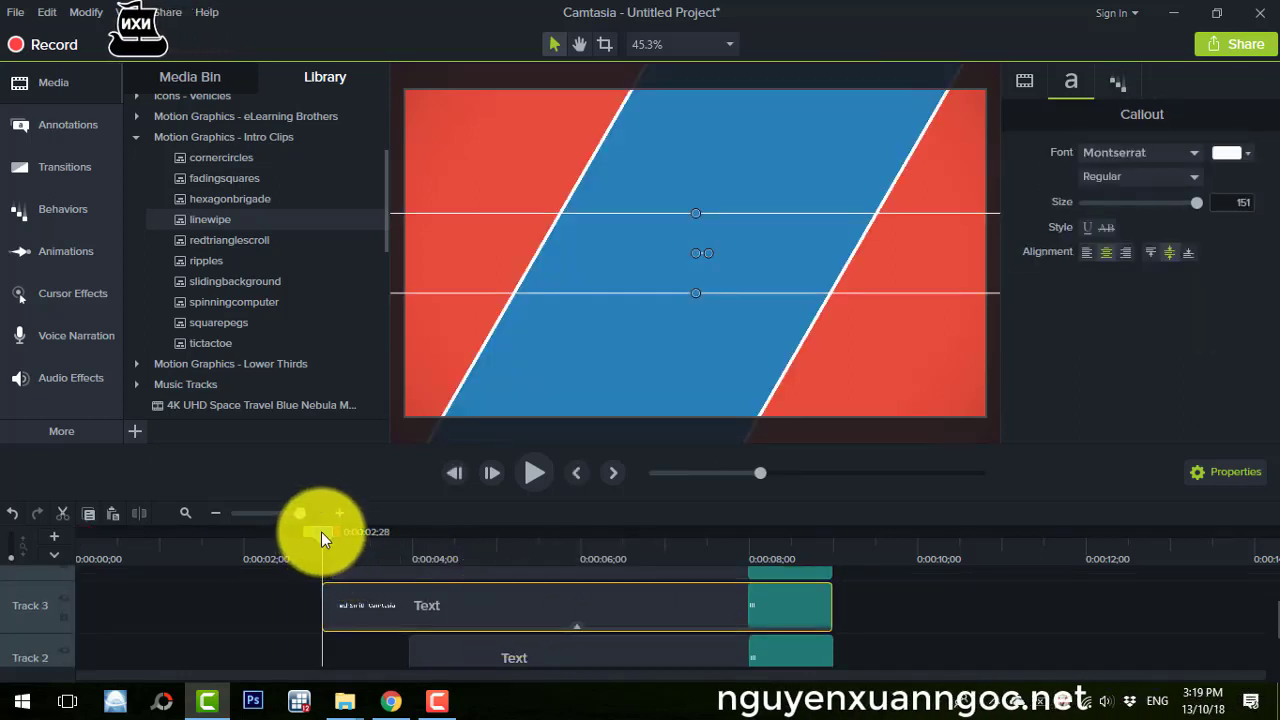
pyautogui.moveTo(321, 532); pyautogui.dragTo(388, 620)
pyautogui.hotkey('ctrl', 'alt', 'Left')
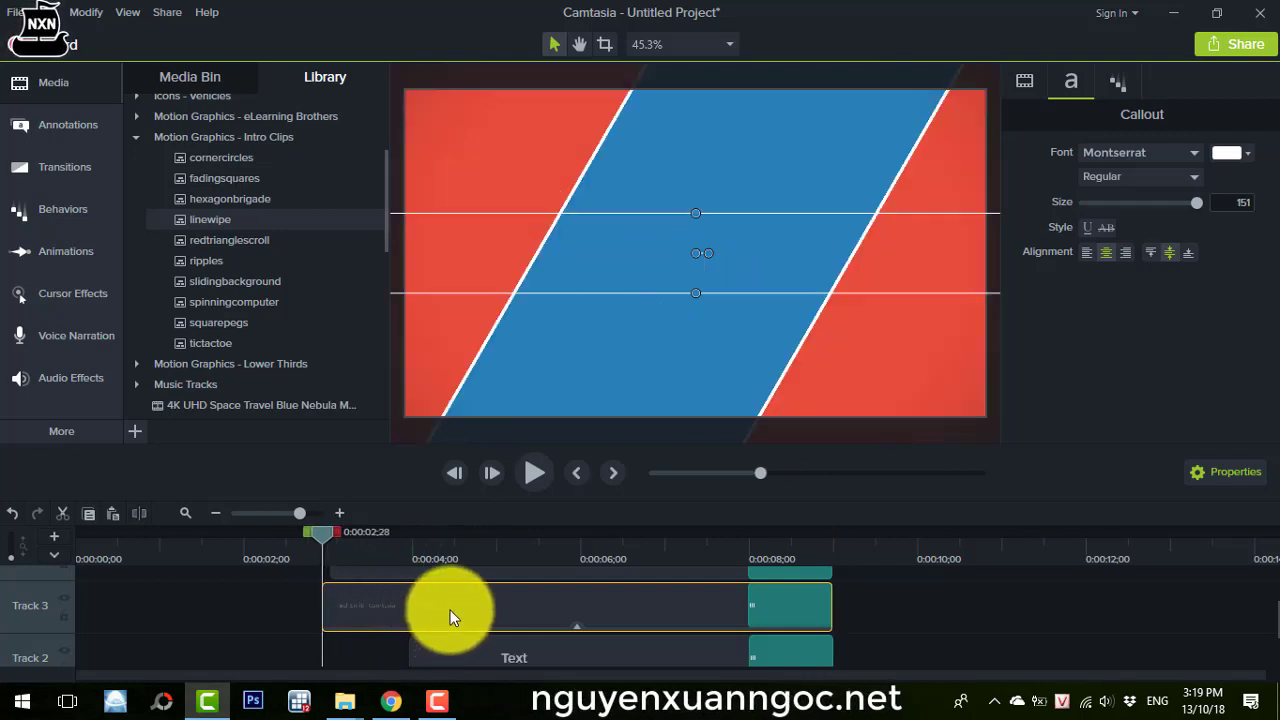
pyautogui.moveTo(328, 542); pyautogui.dragTo(337, 546)
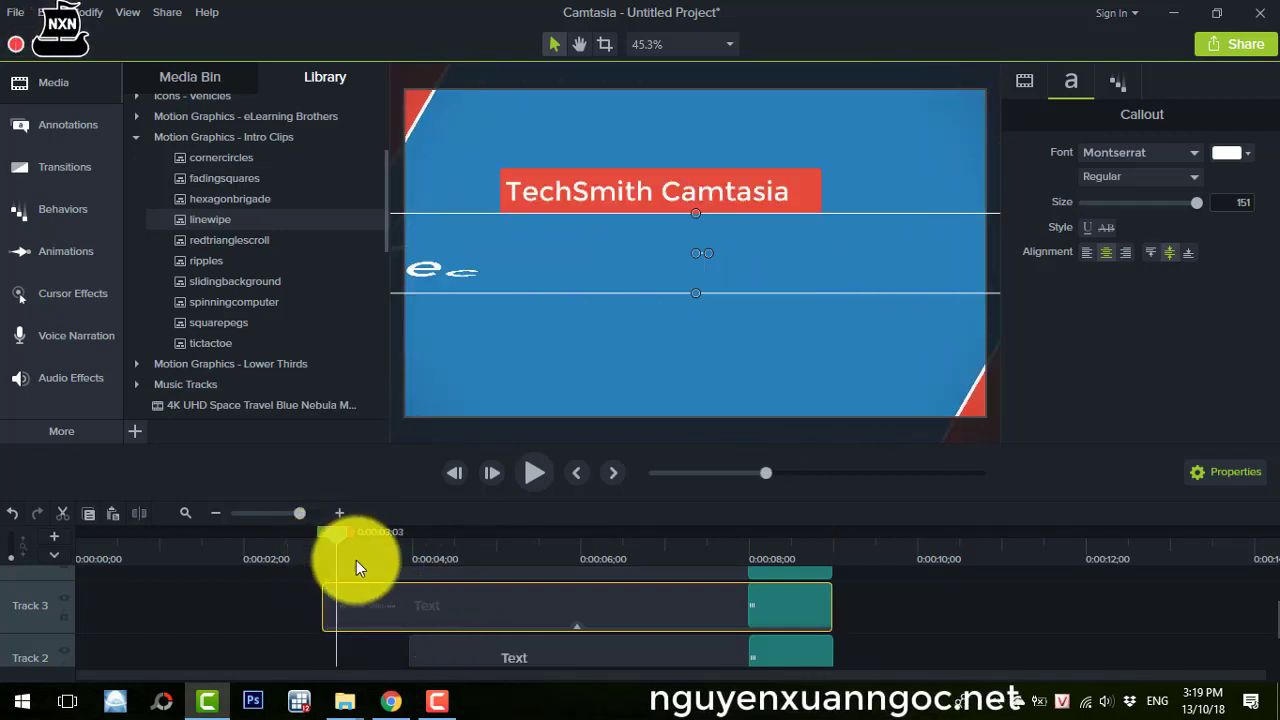
pyautogui.doubleClick(634, 262)
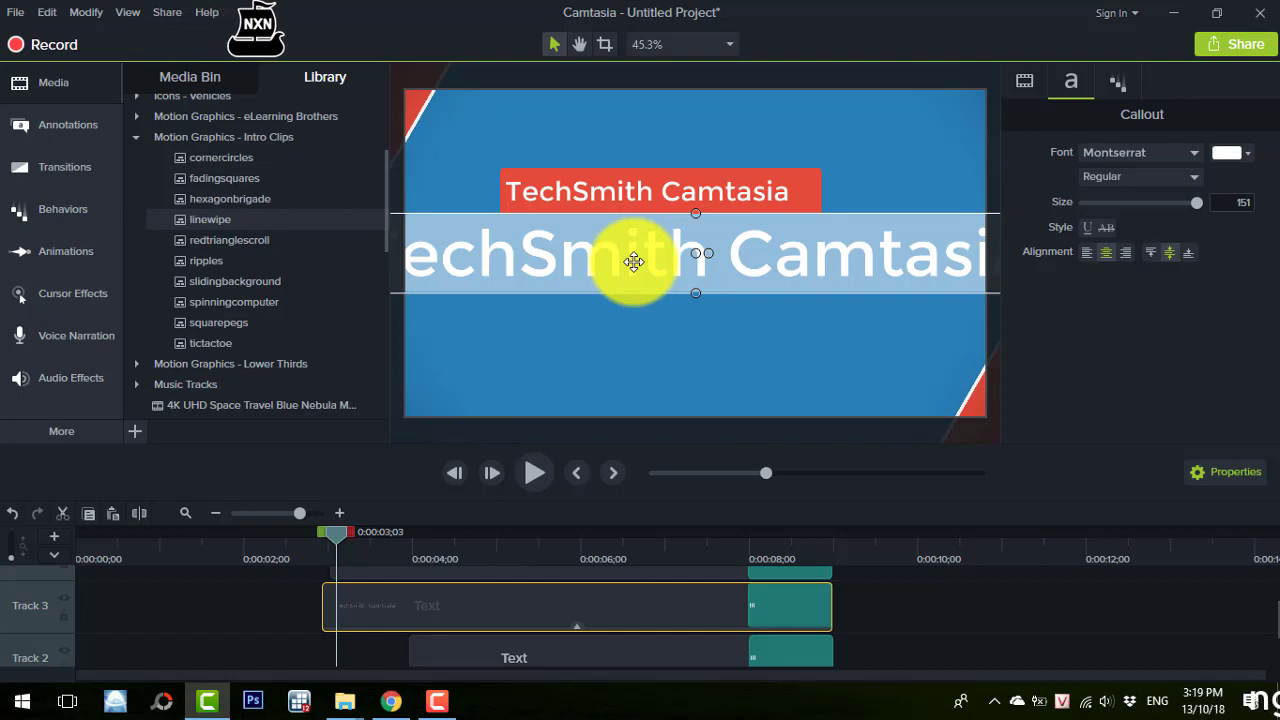
pyautogui.write('youtube.com/nguyenxuann')
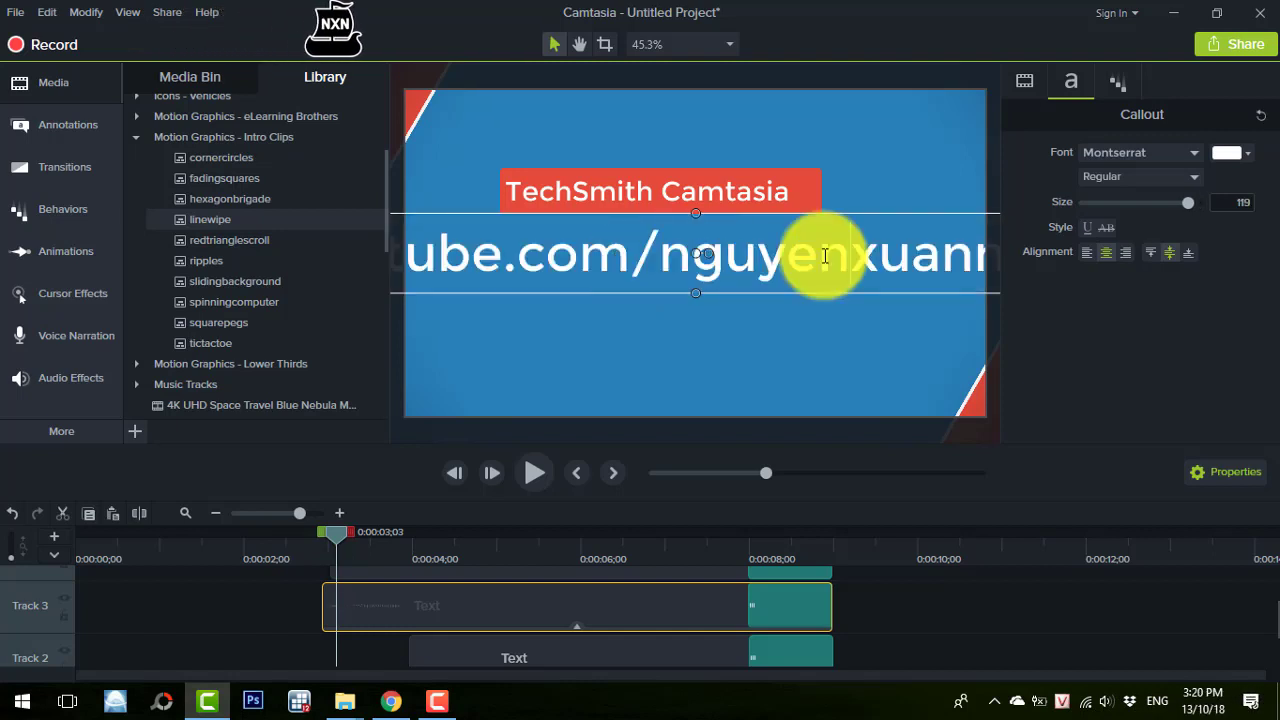
# Step: Change the red callout's text to "Nơi chia sẽ kiến thức" and play back the intro from 0:00:02;27
pyautogui.click(724, 186)
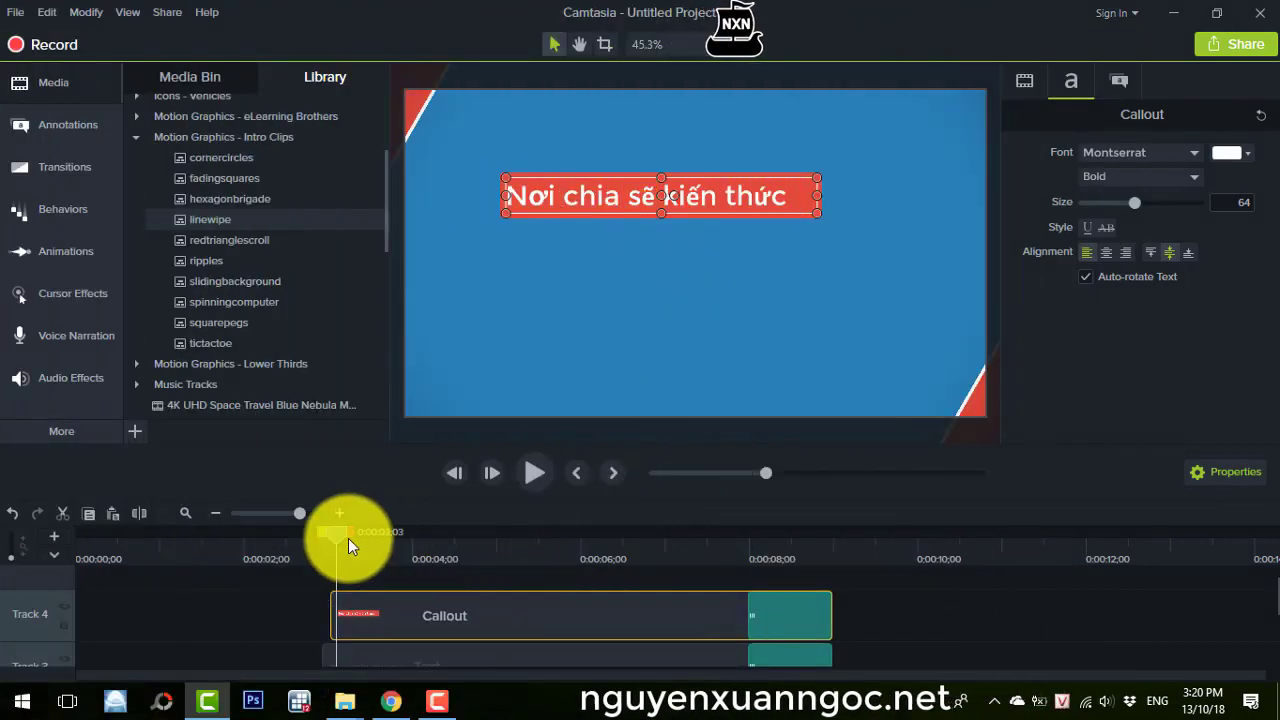
pyautogui.moveTo(343, 535); pyautogui.dragTo(322, 533)
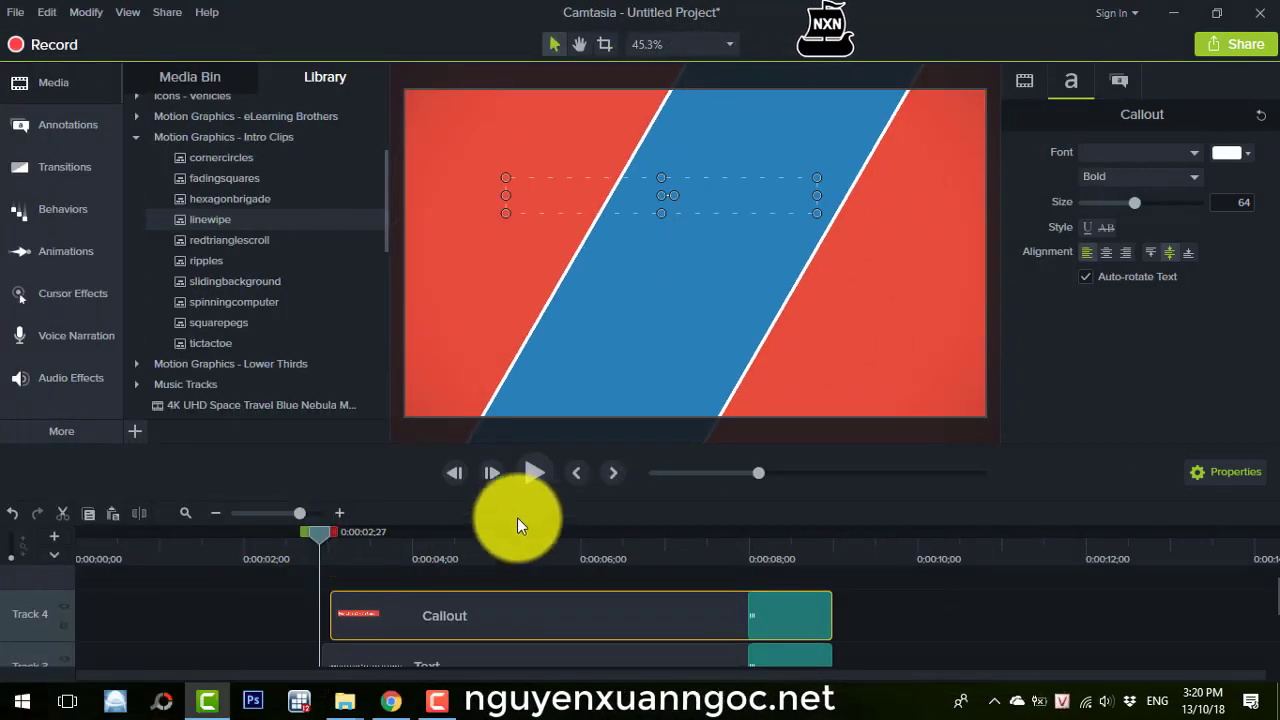
pyautogui.click(541, 487)
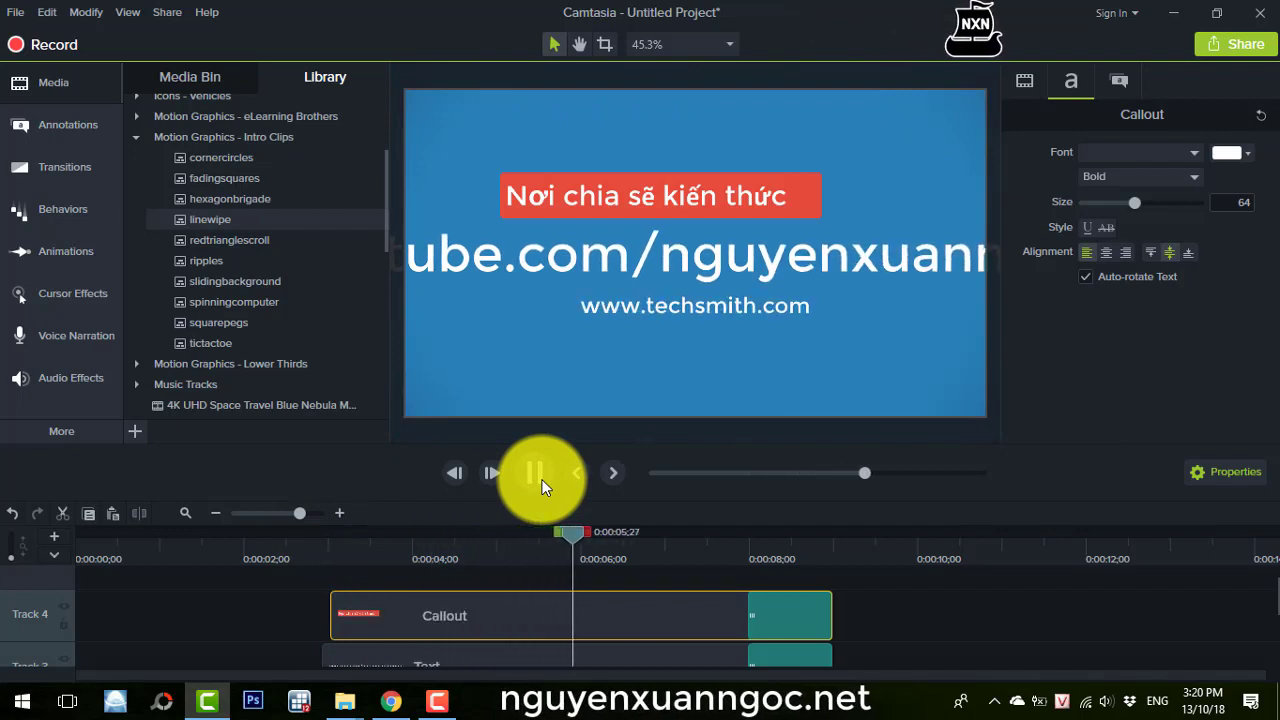
pyautogui.click(536, 474)
pyautogui.click(675, 312)
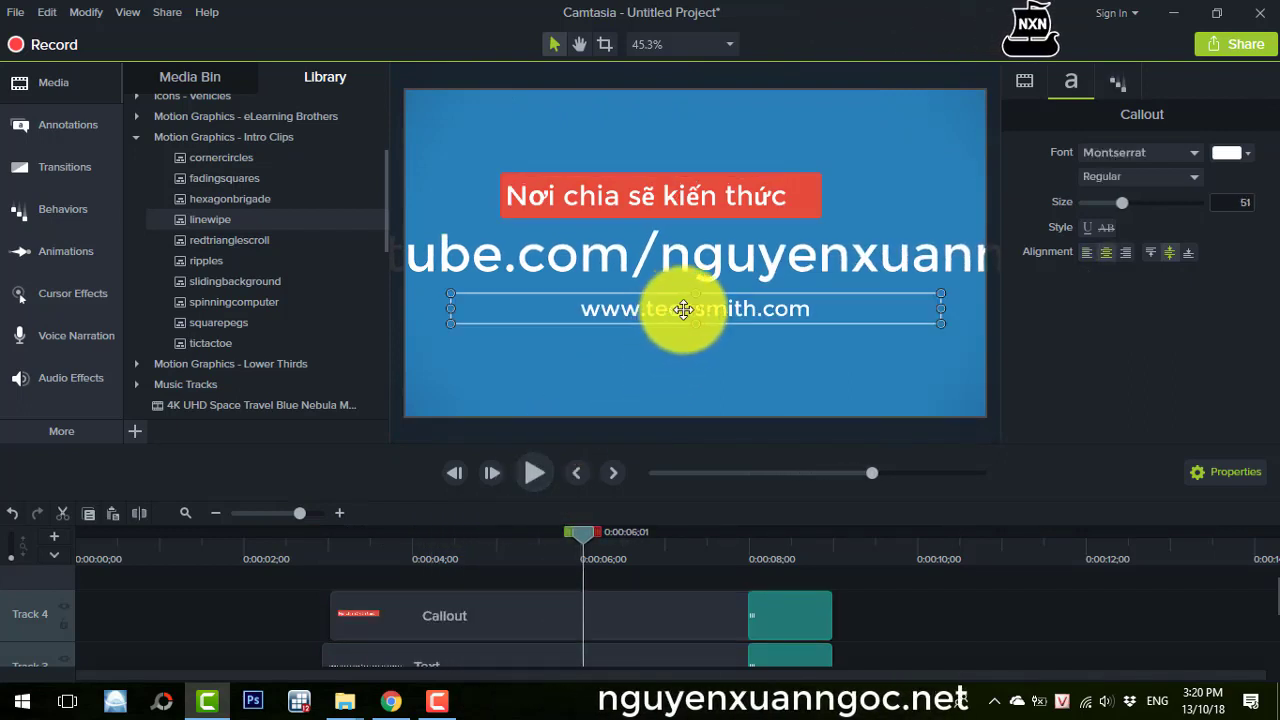
pyautogui.doubleClick(652, 315)
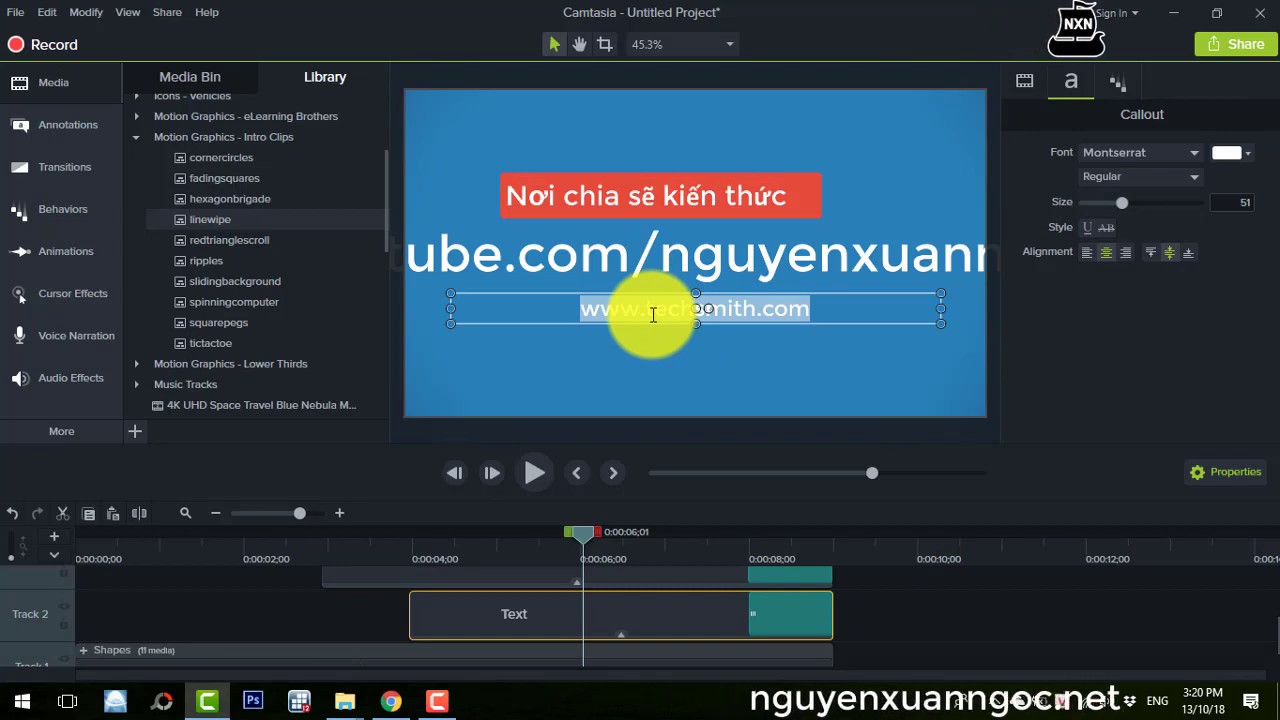
pyautogui.write('www.nguyenxuanngoc.net')
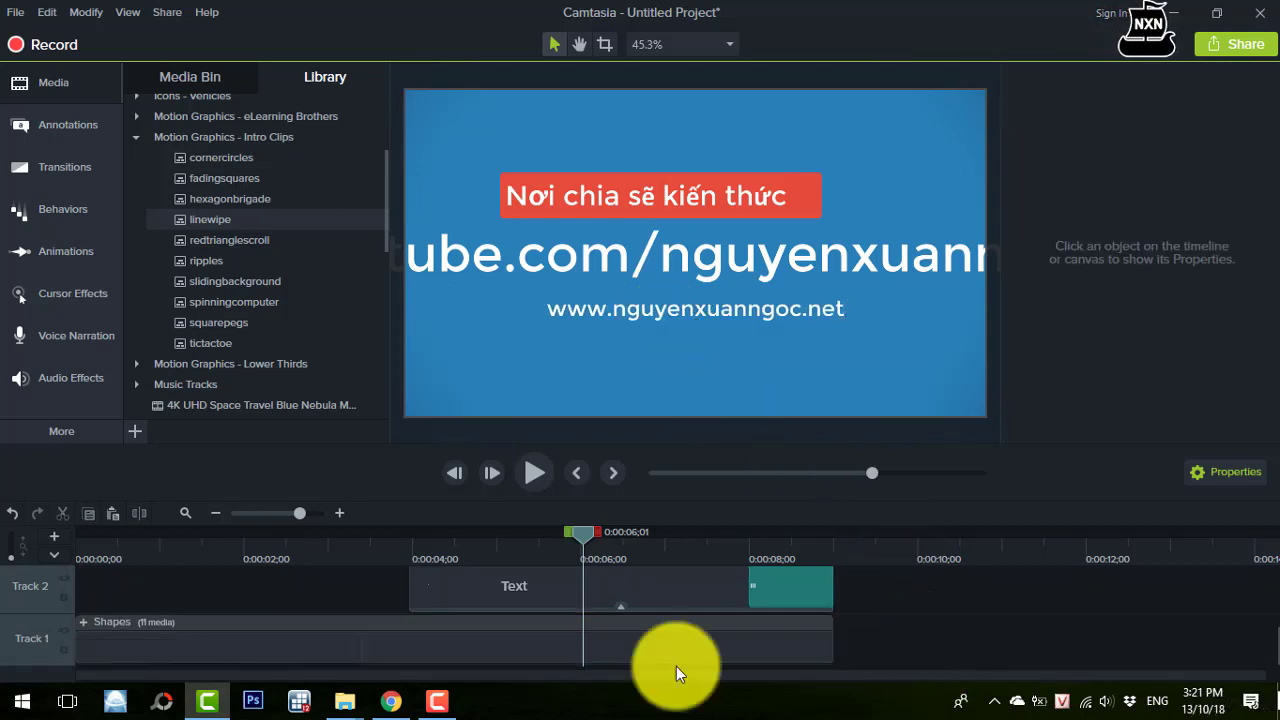
# Step: With the playhead at 0:00:03;16, scale the blue Shapes background down to 71.1% so its corners match the canvas
pyautogui.click(168, 638)
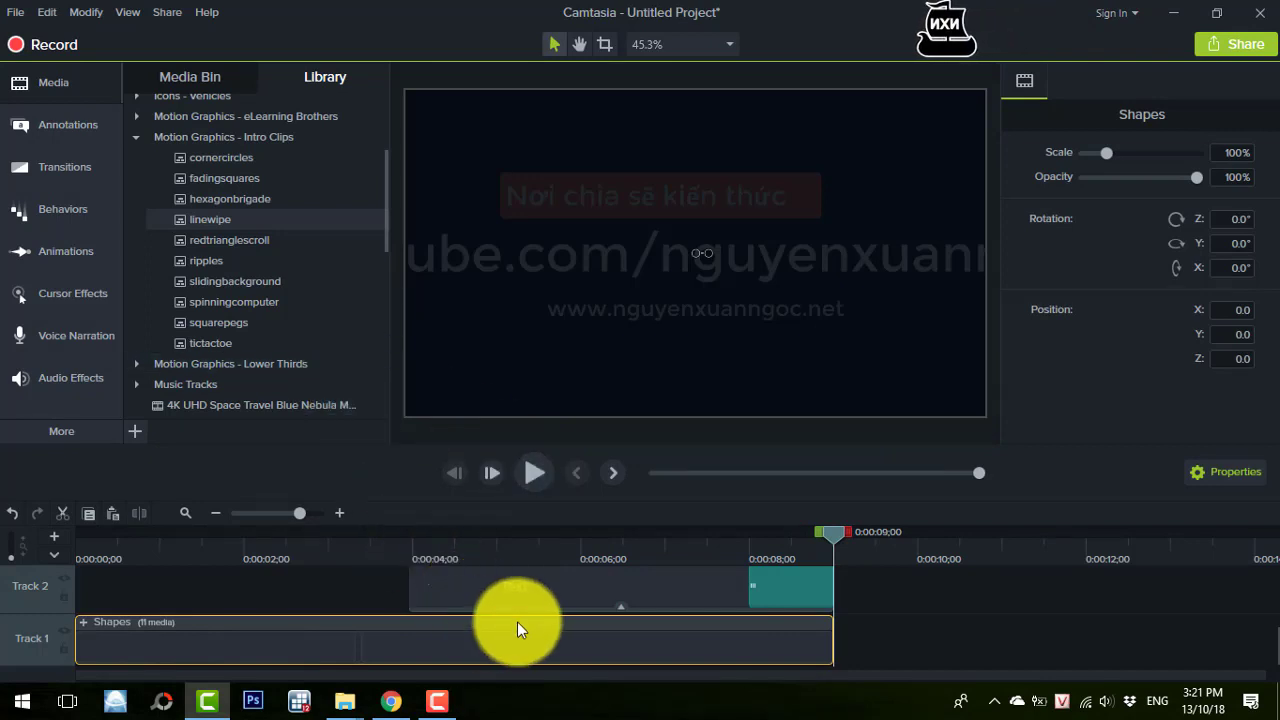
pyautogui.click(524, 595)
pyautogui.scroll(1, 524, 597)
pyautogui.click(525, 588)
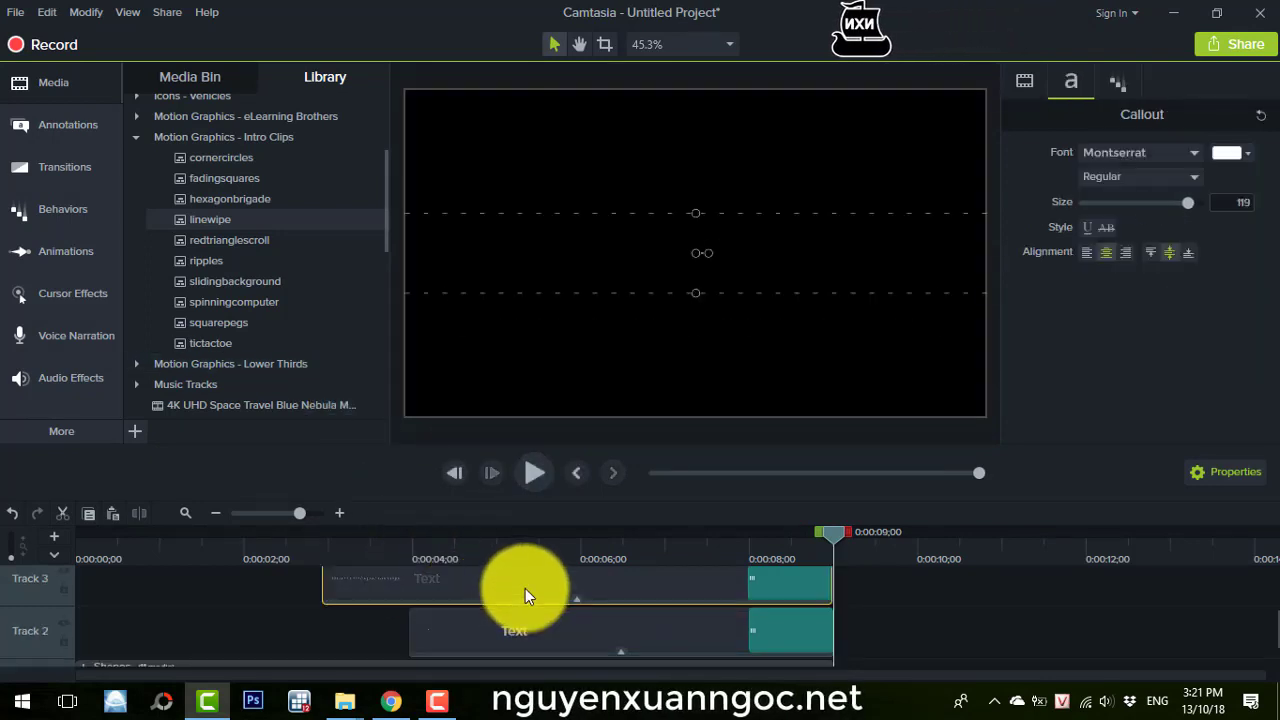
pyautogui.click(525, 588)
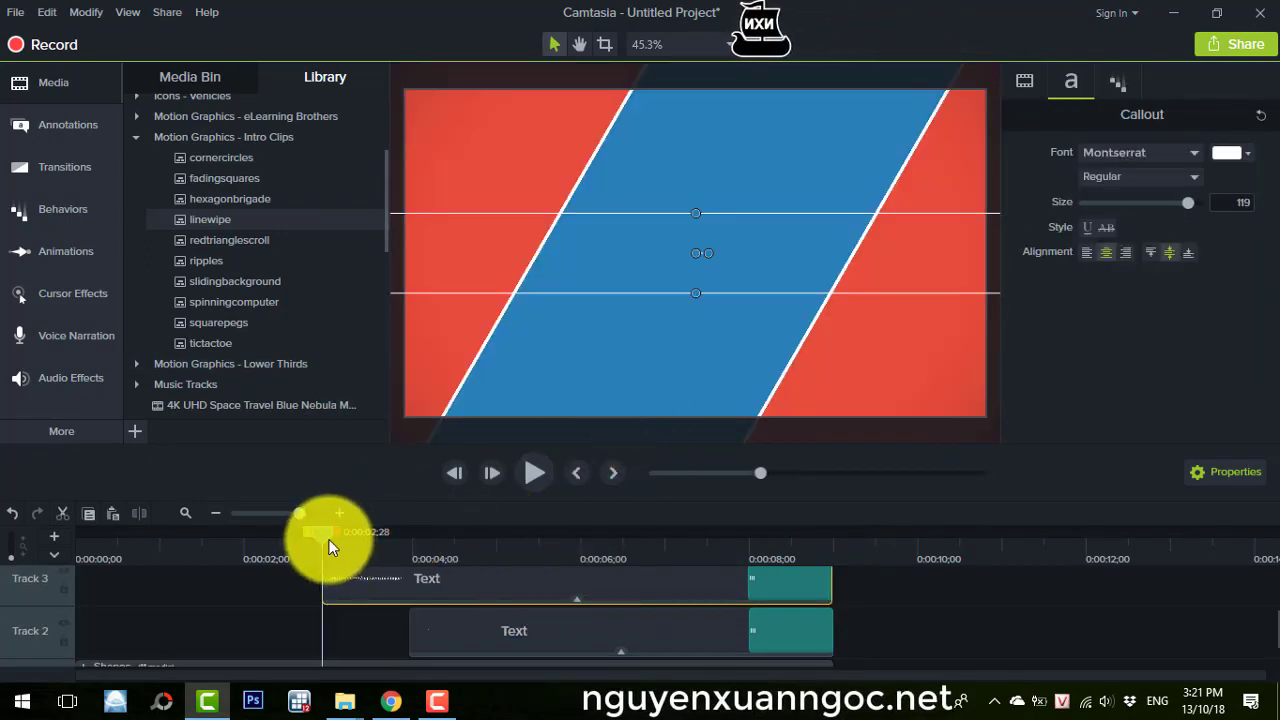
pyautogui.moveTo(330, 546); pyautogui.dragTo(374, 529)
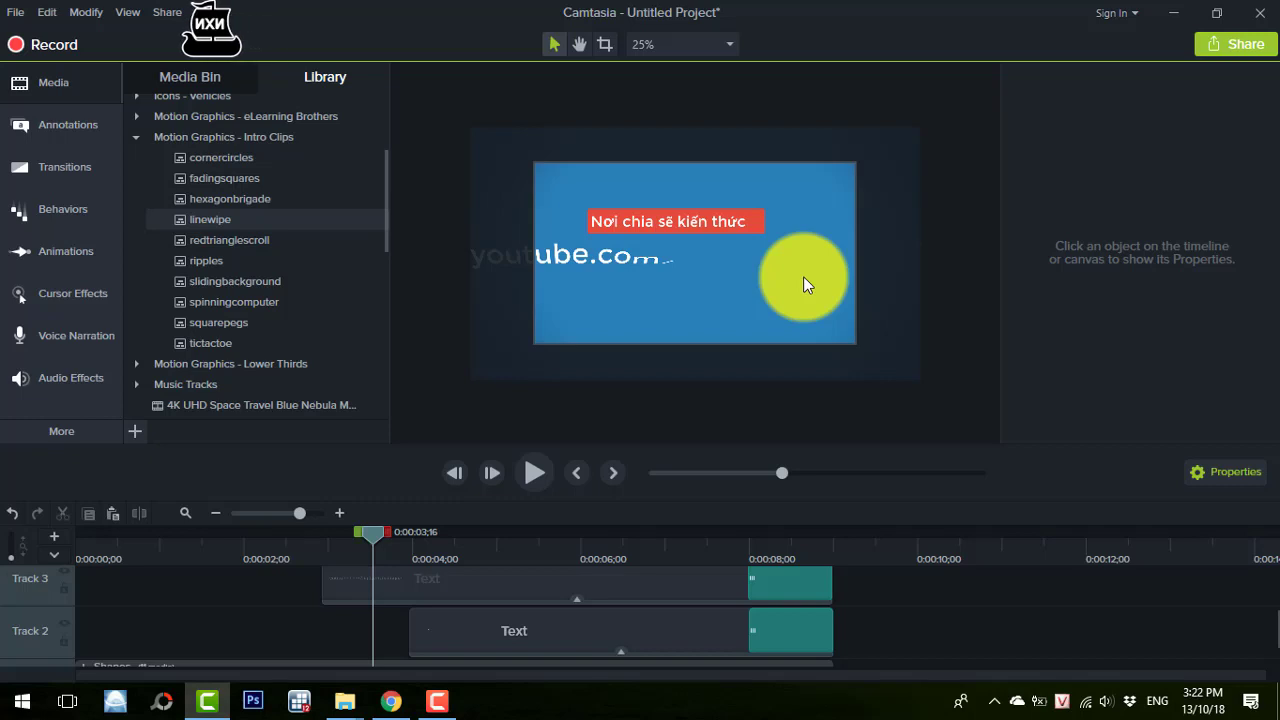
pyautogui.click(803, 274)
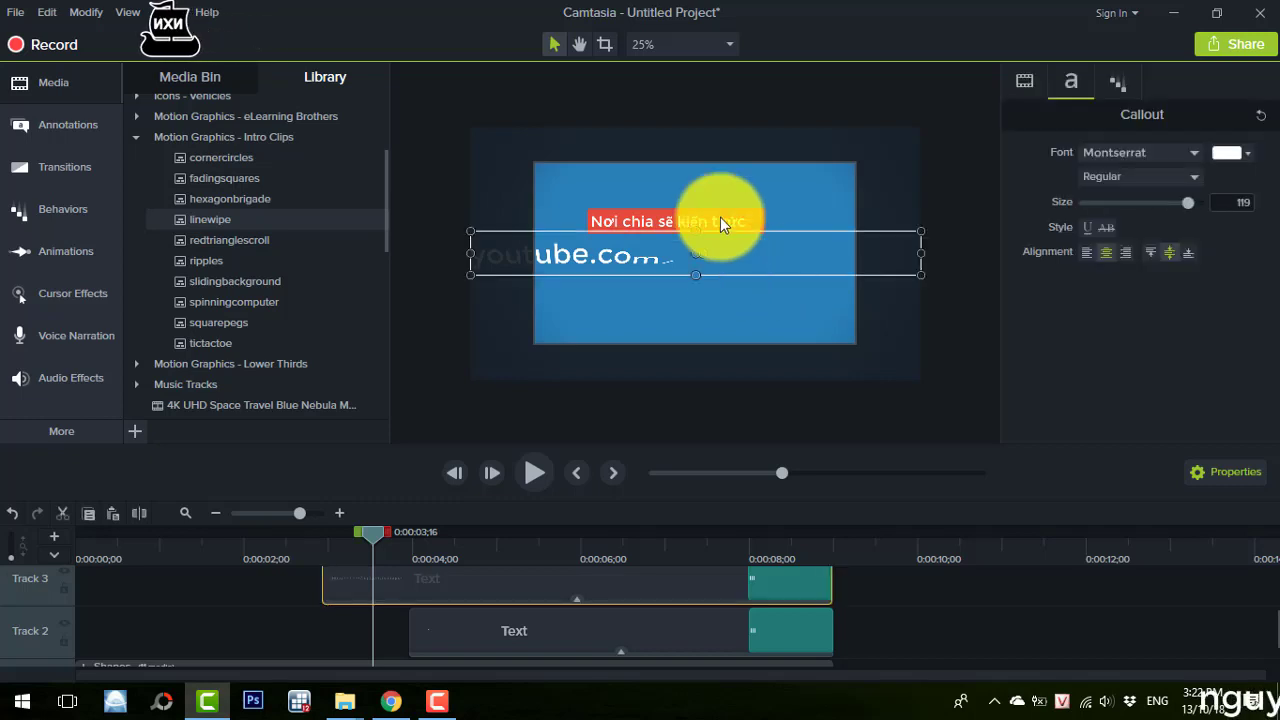
pyautogui.click(791, 206)
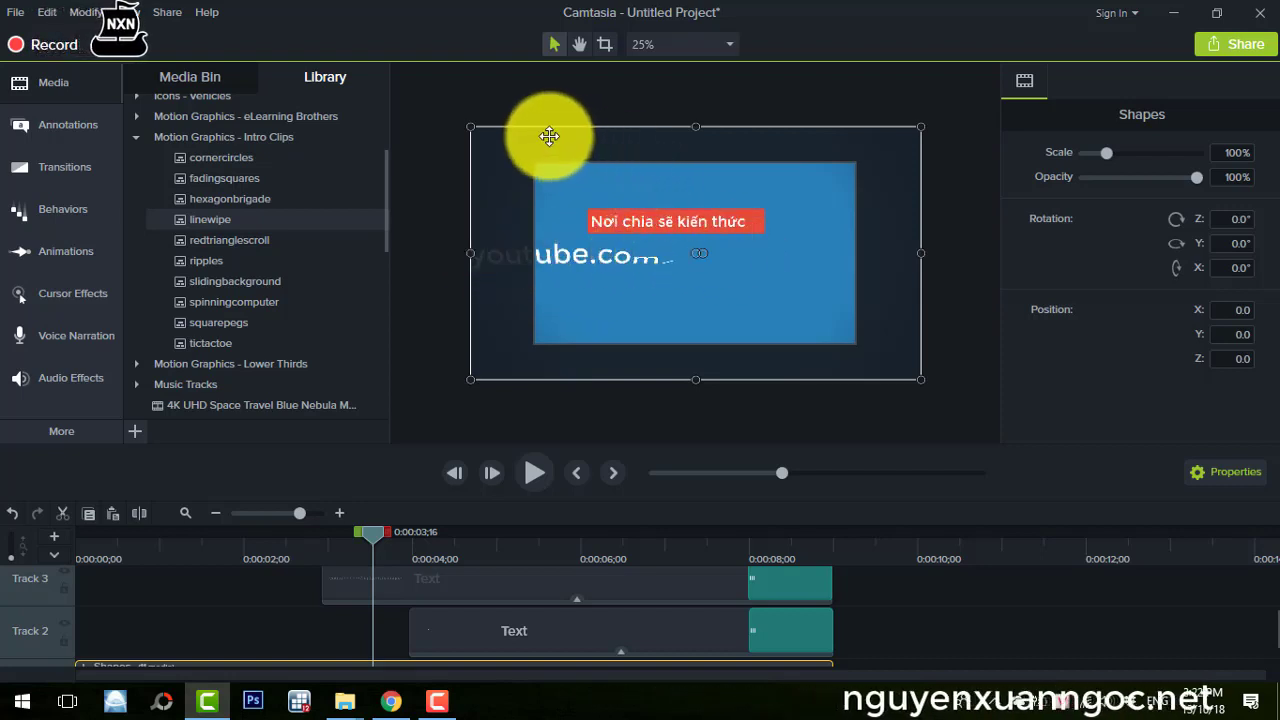
pyautogui.moveTo(470, 127); pyautogui.dragTo(535, 163)
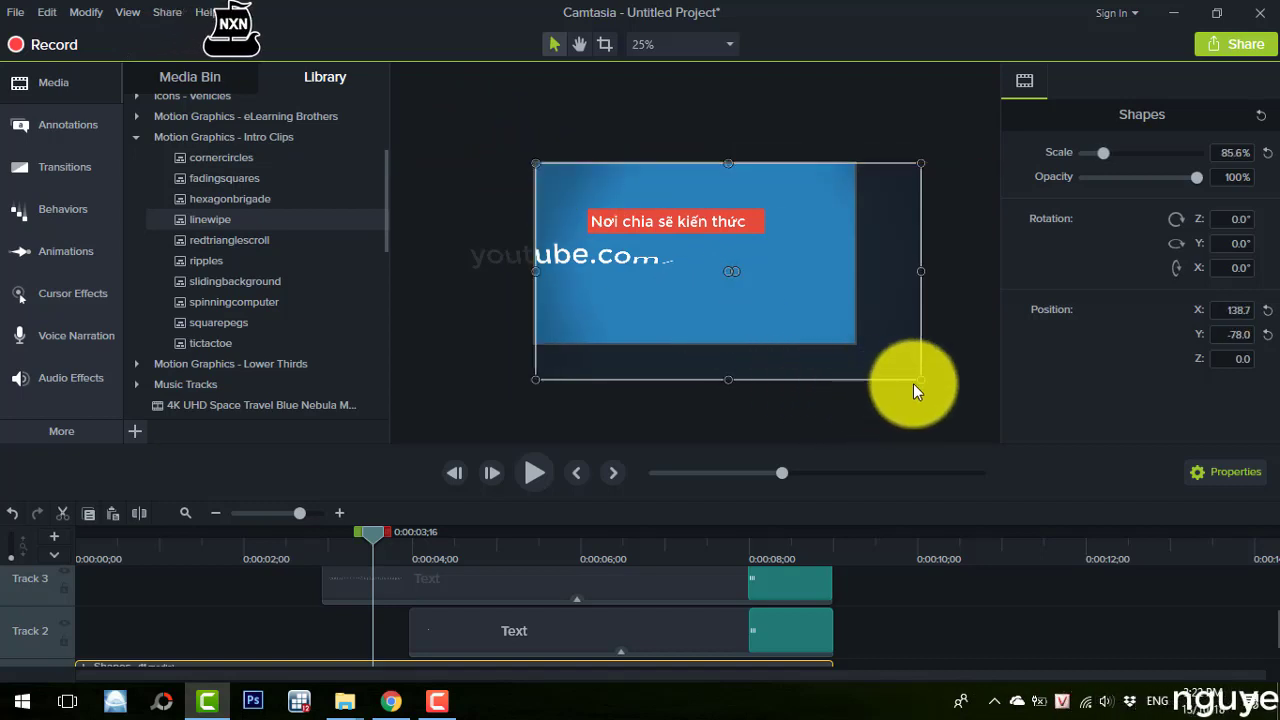
pyautogui.moveTo(917, 383); pyautogui.dragTo(855, 345)
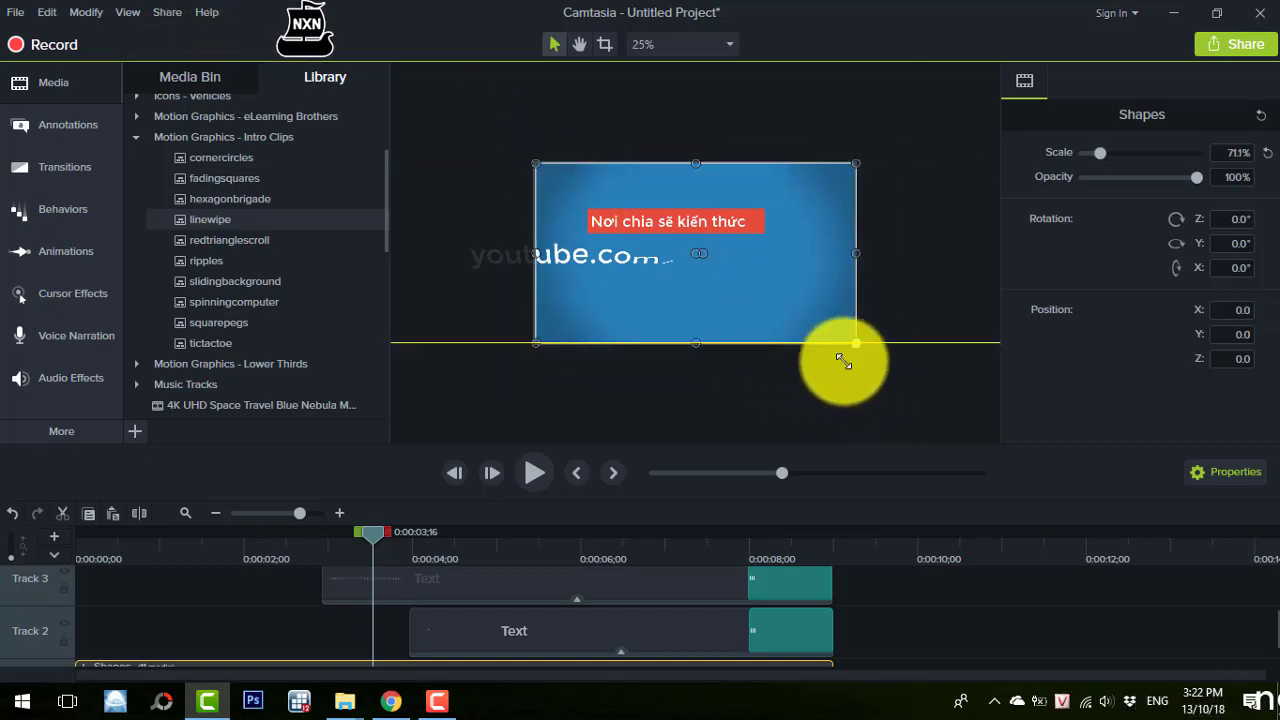
pyautogui.click(678, 423)
# Step: Narrow the YouTube address title from both sides to the canvas width, bringing its font size to 83
pyautogui.click(593, 249)
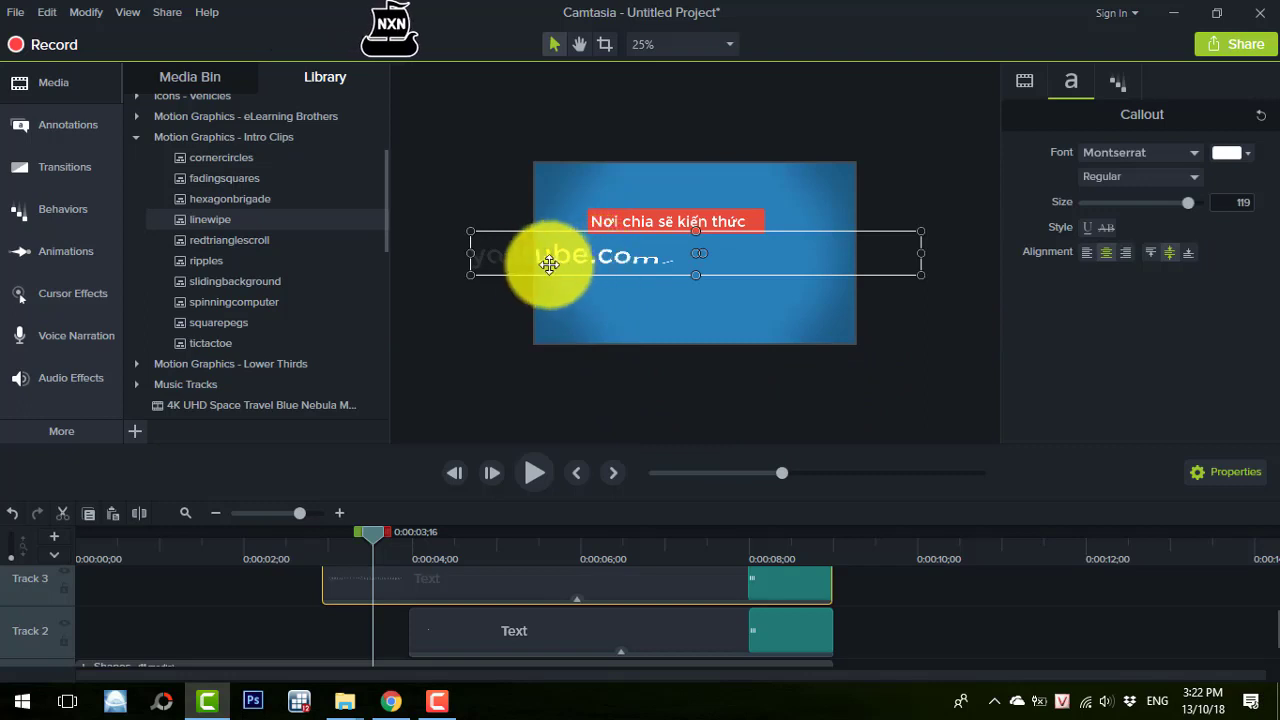
pyautogui.moveTo(472, 252); pyautogui.dragTo(541, 263)
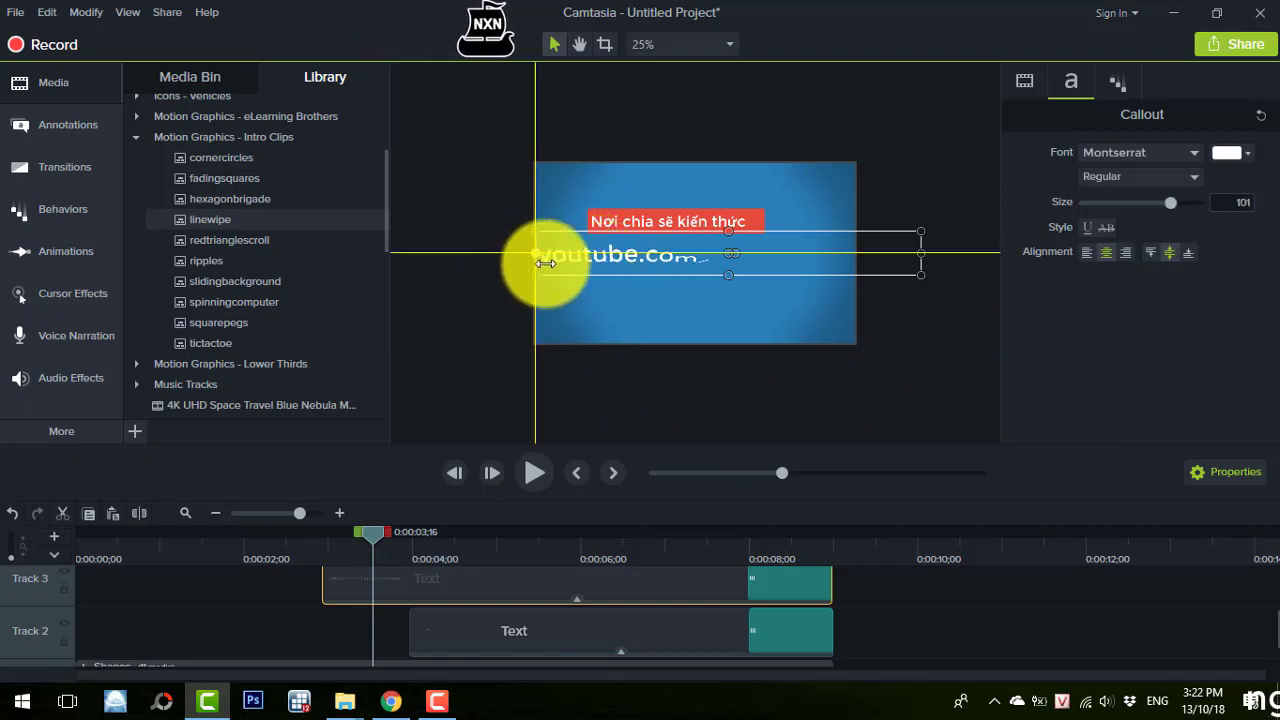
pyautogui.moveTo(920, 254); pyautogui.dragTo(856, 265)
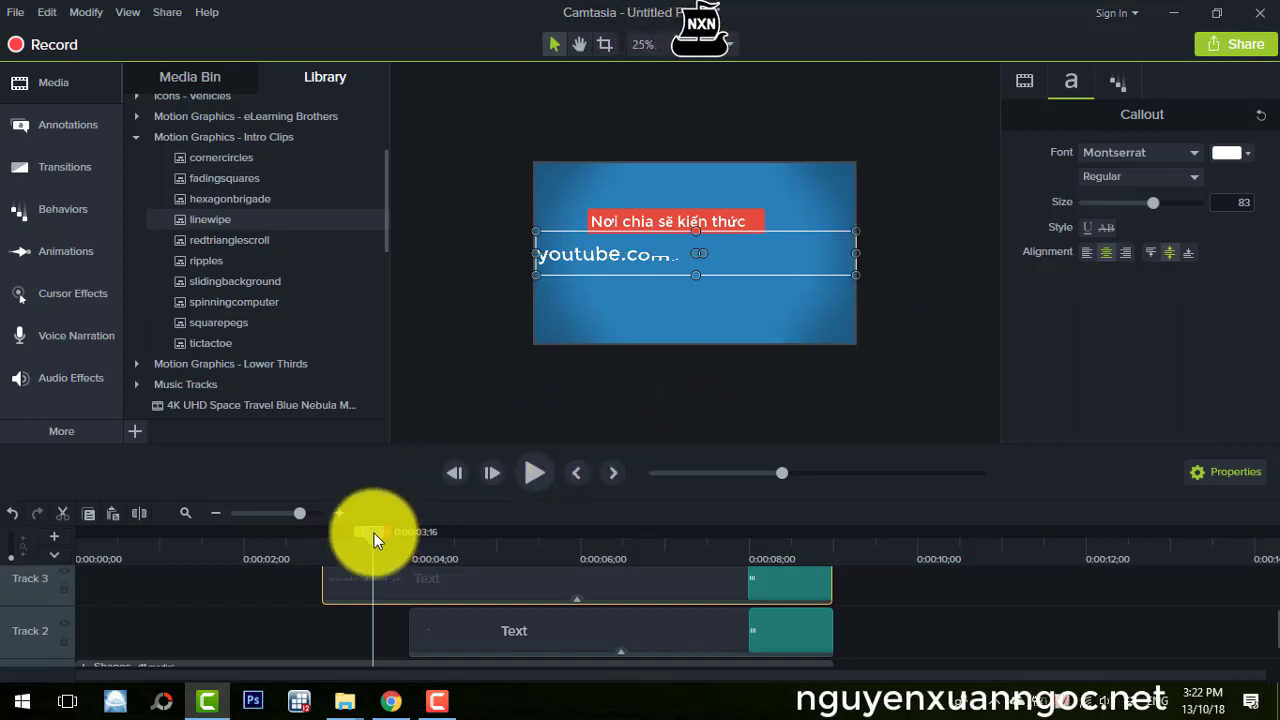
# Step: Play back the edited intro from 0:00:01;09 to check the resized title and background
pyautogui.moveTo(374, 540); pyautogui.dragTo(185, 546)
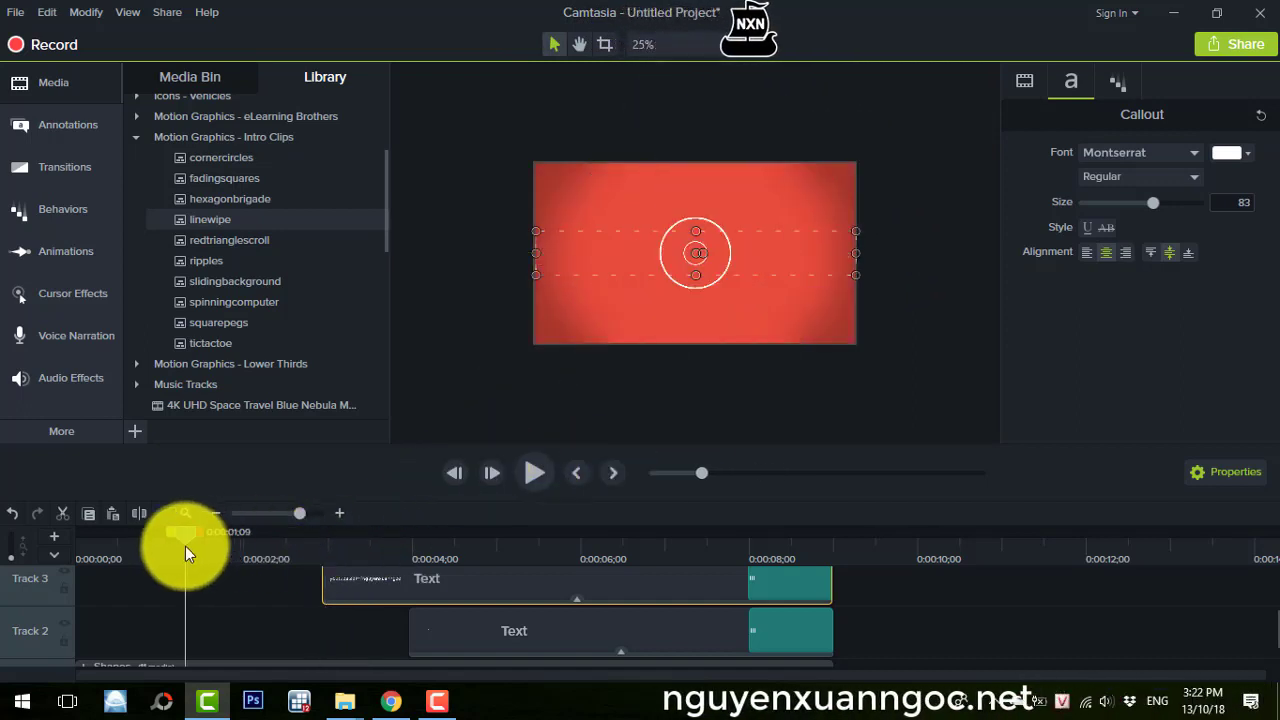
pyautogui.click(531, 472)
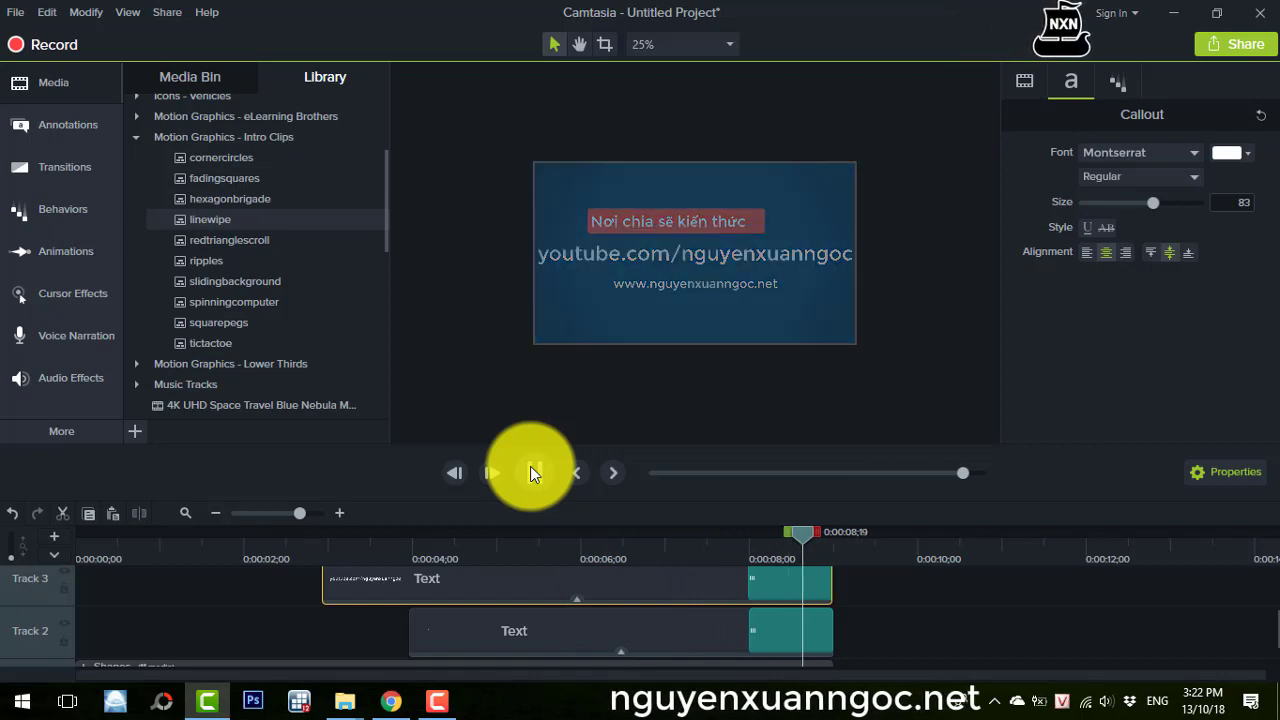
pyautogui.click(532, 471)
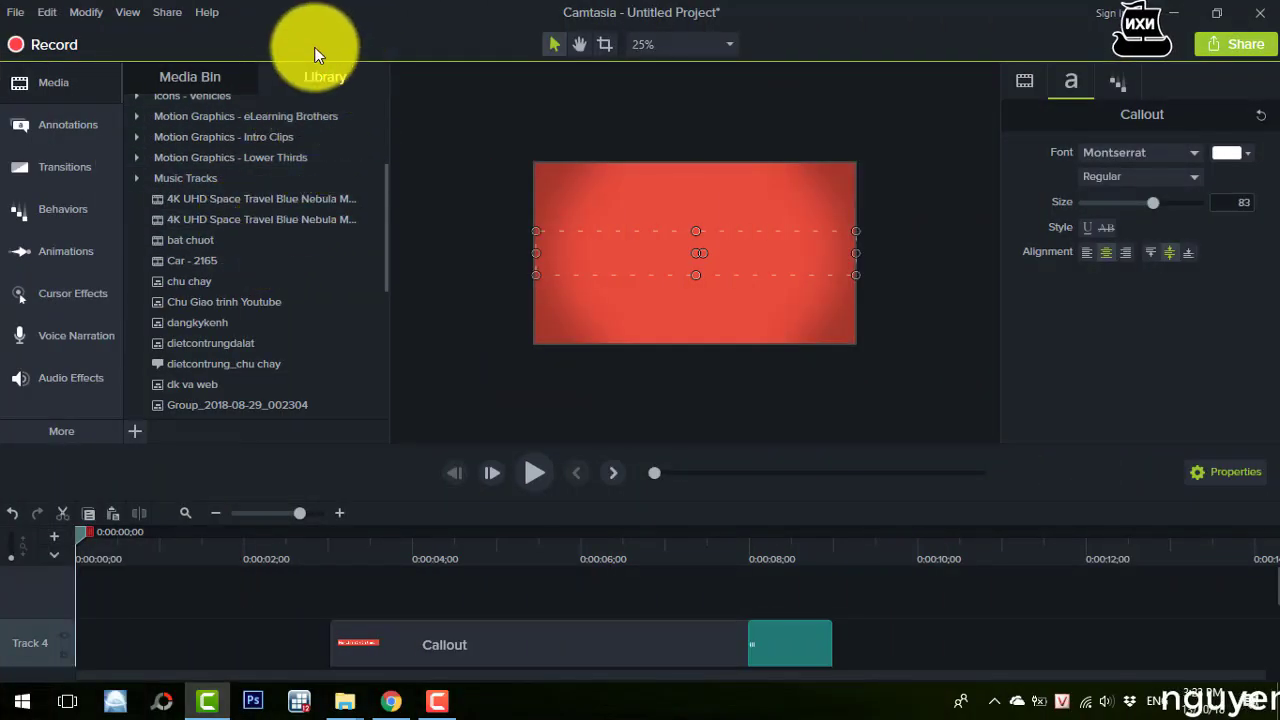
# Step: Expand the Music Tracks folder in the library and look through its tracks
pyautogui.scroll(3, 360, 160)
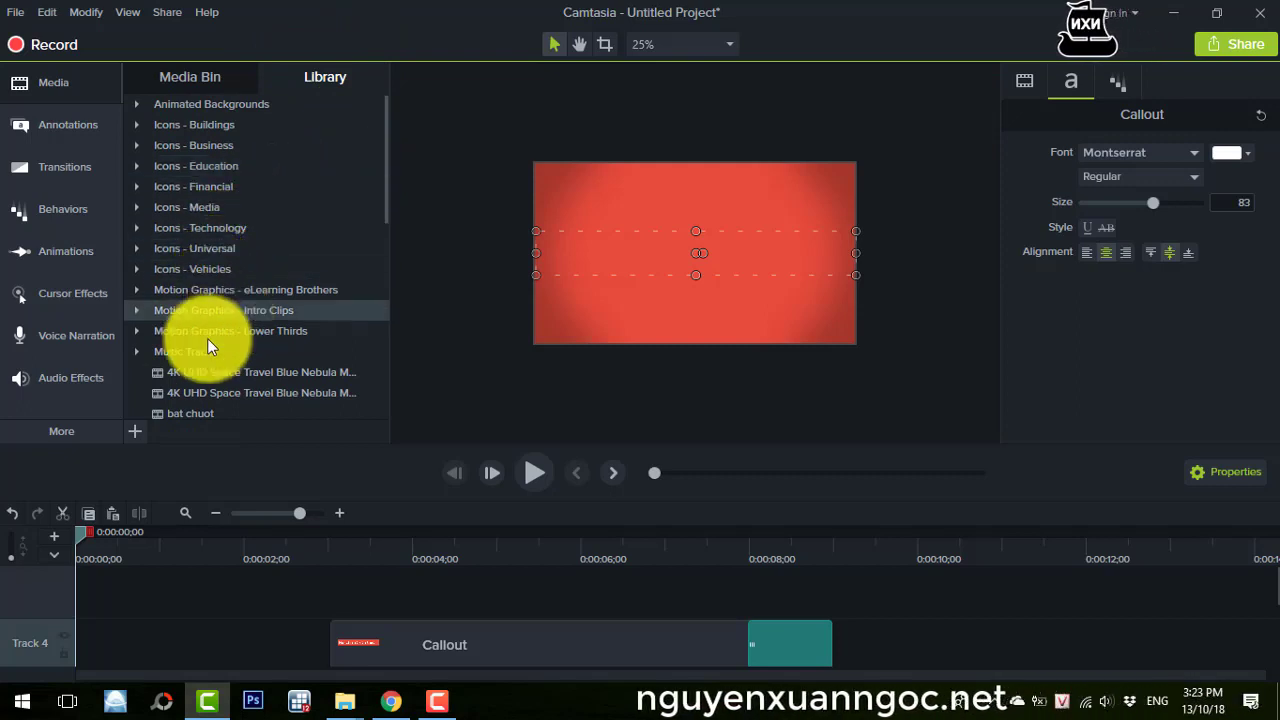
pyautogui.scroll(-1, 293, 355)
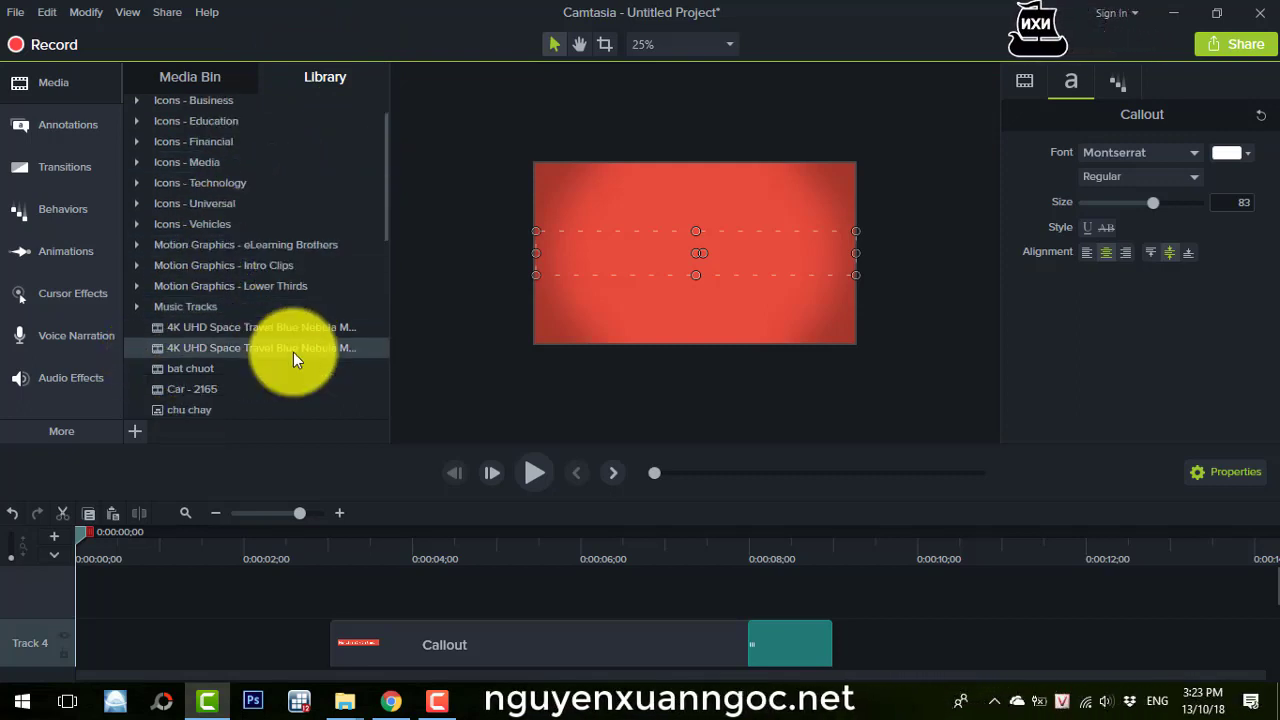
pyautogui.scroll(-1, 293, 352)
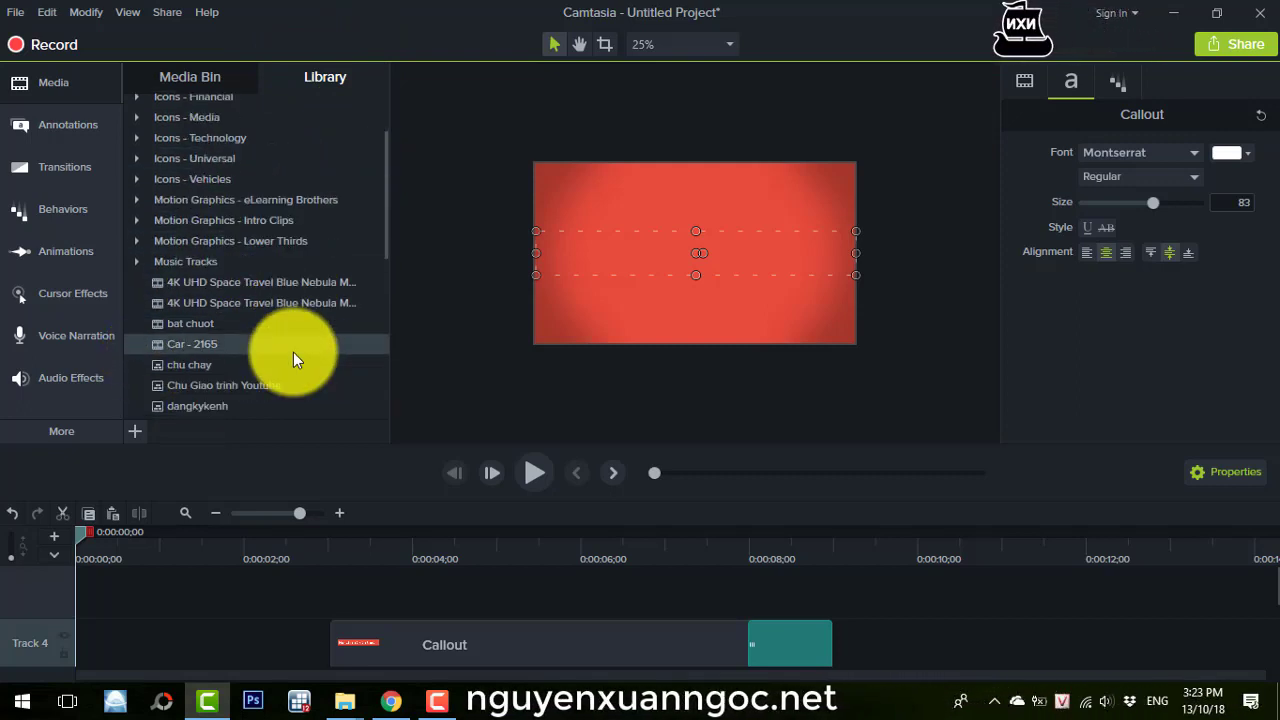
pyautogui.click(135, 263)
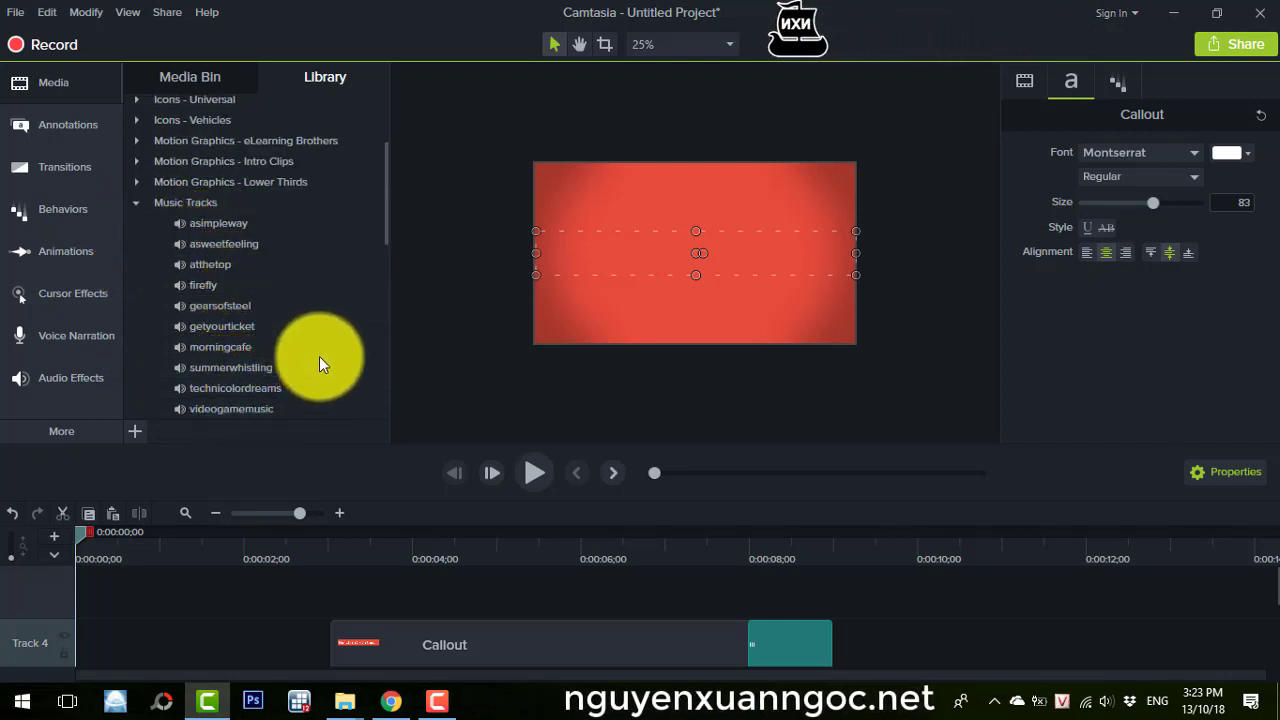
pyautogui.scroll(-1, 319, 356)
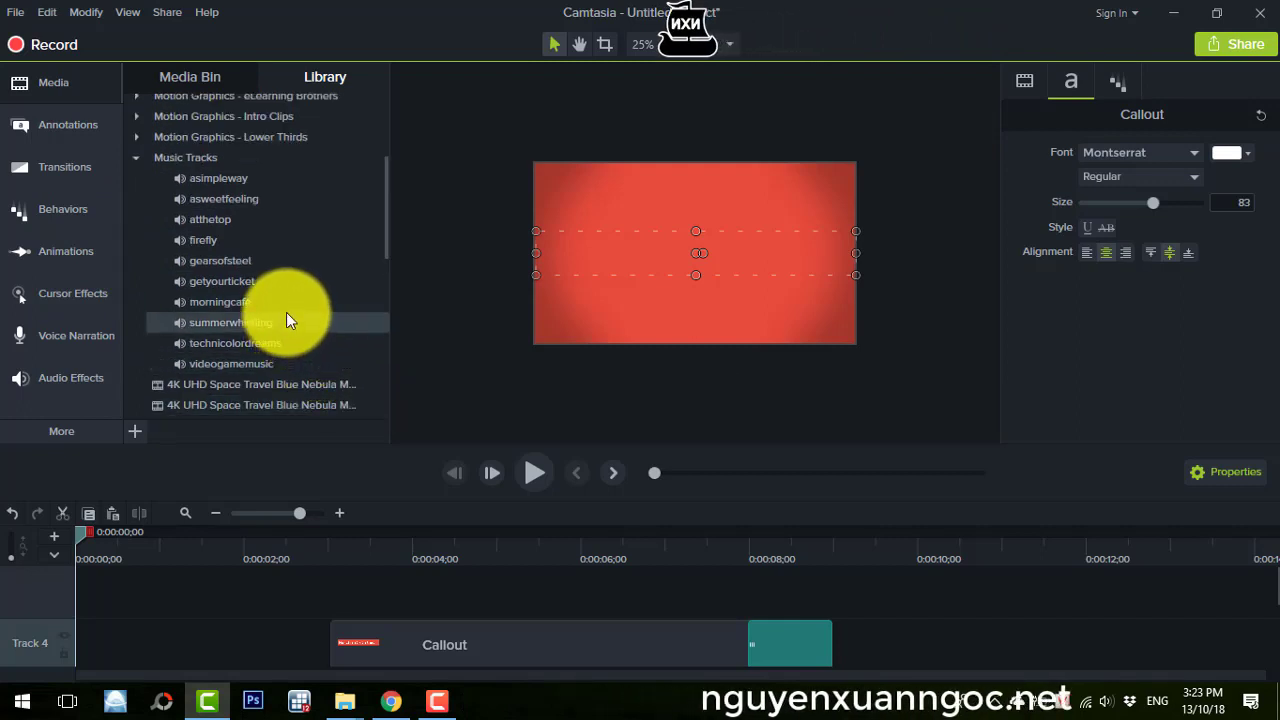
# Step: Preview the atthetop and gearsofsteel music tracks
pyautogui.rightClick(248, 218)
pyautogui.click(287, 258)
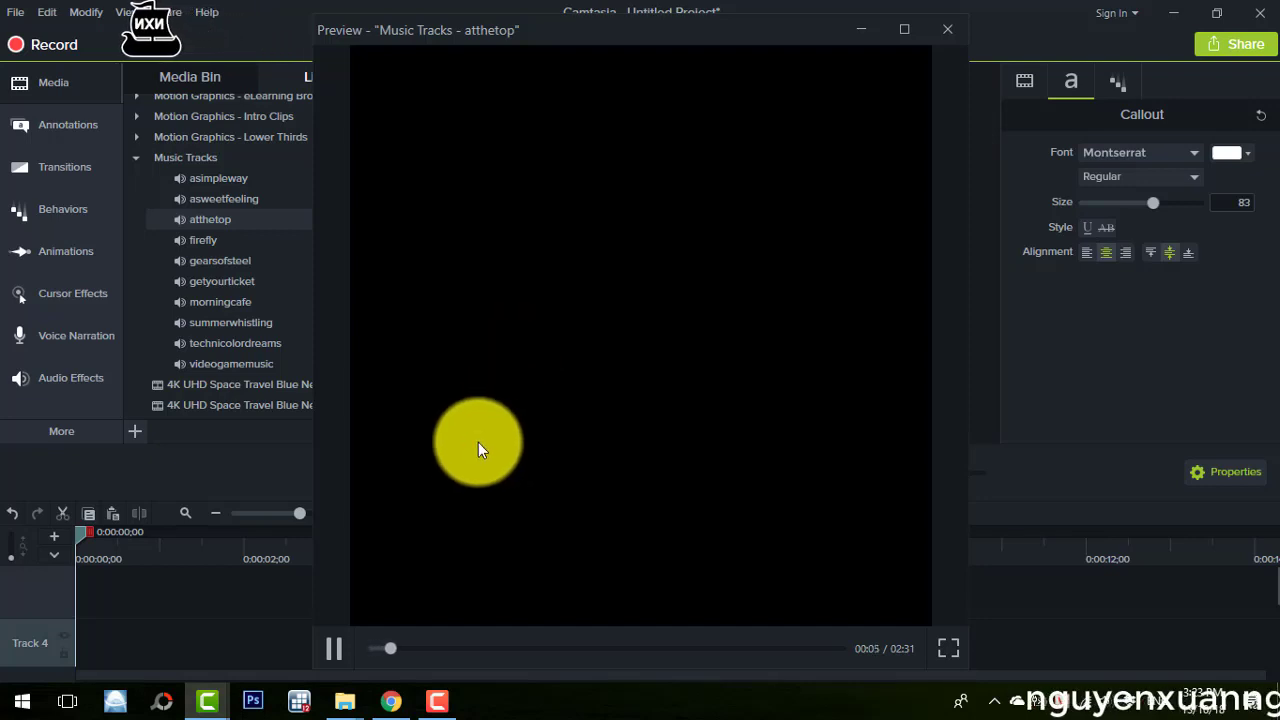
pyautogui.click(948, 29)
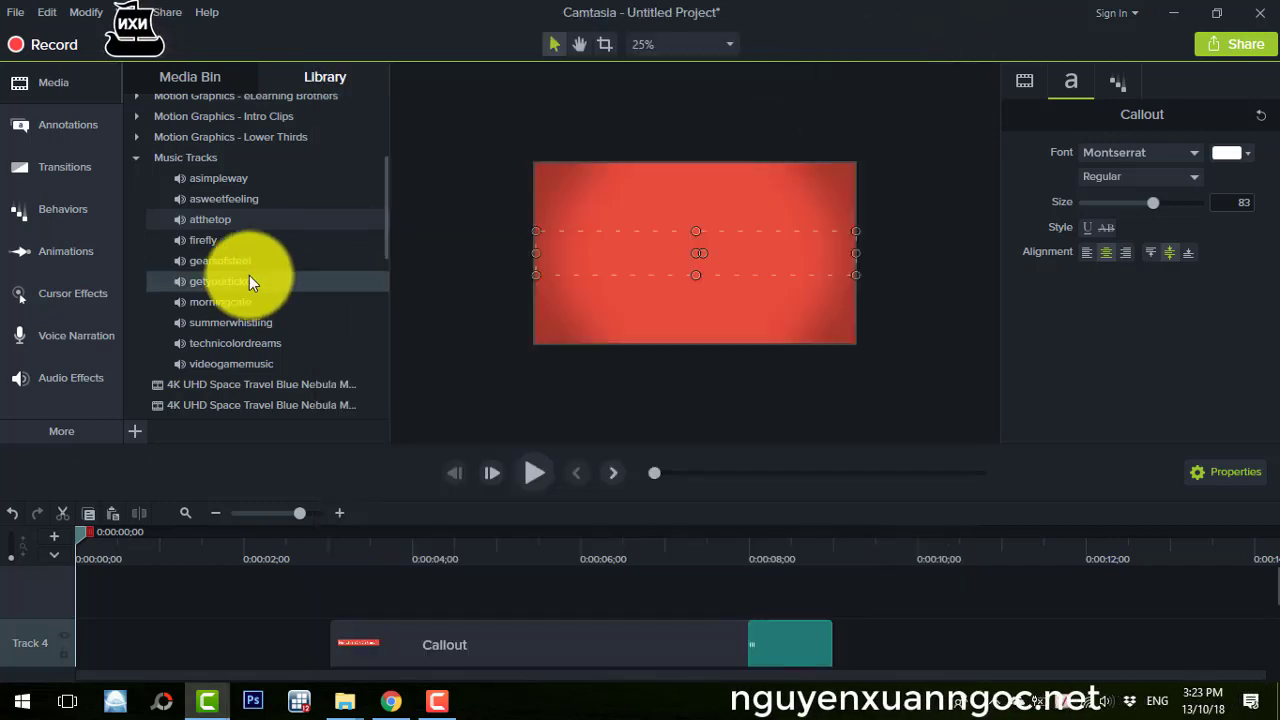
pyautogui.rightClick(246, 262)
pyautogui.click(281, 306)
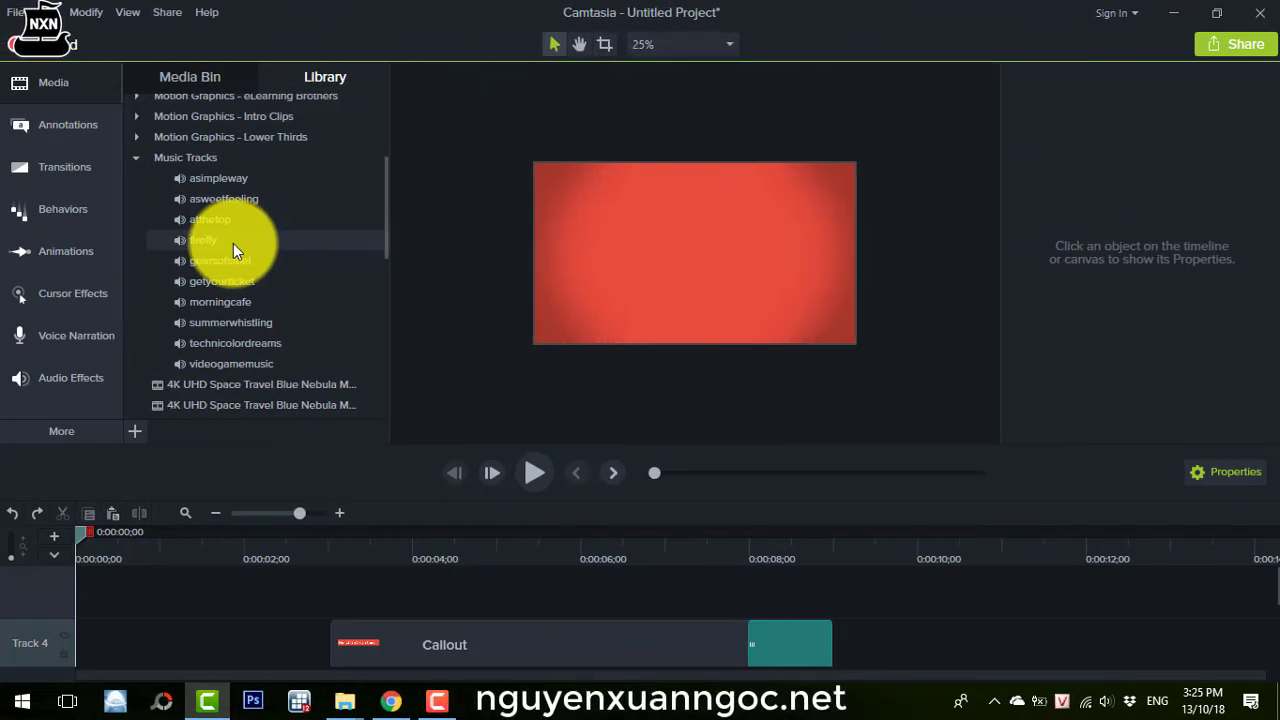
# Step: Add the firefly music track at the start of the timeline and cut off everything after 0:00:09;00
pyautogui.rightClick(233, 242)
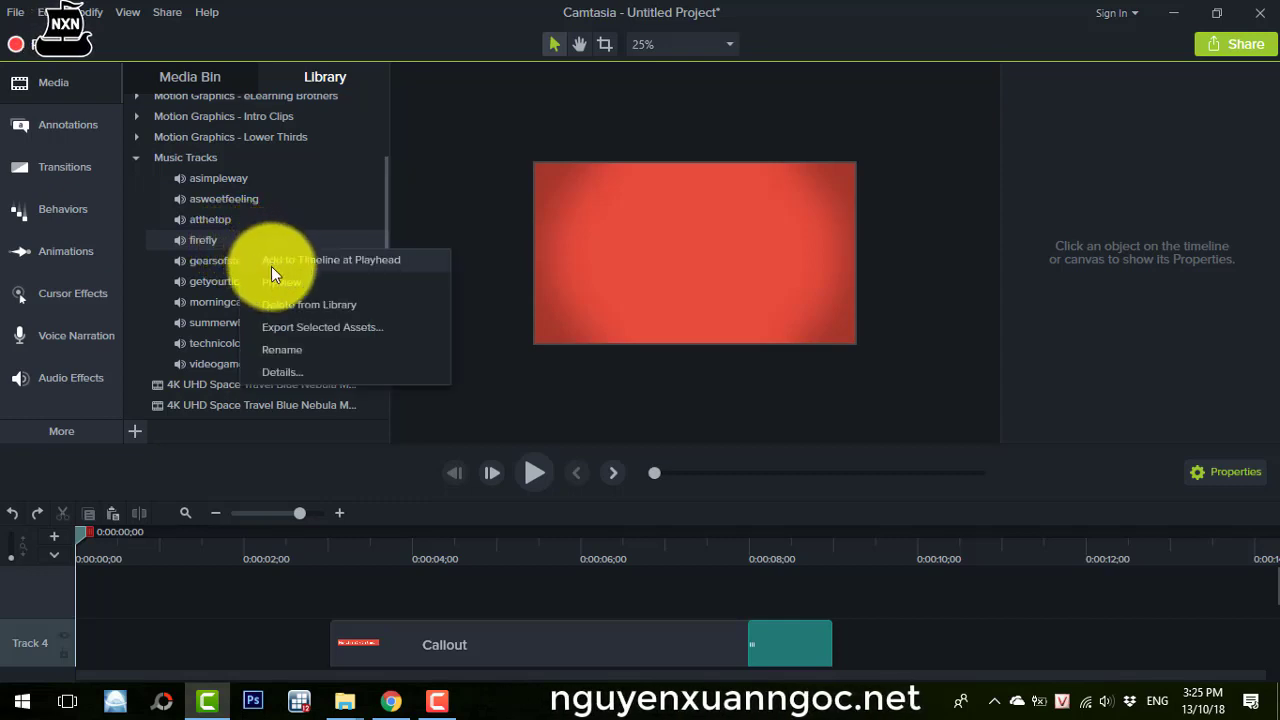
pyautogui.click(277, 259)
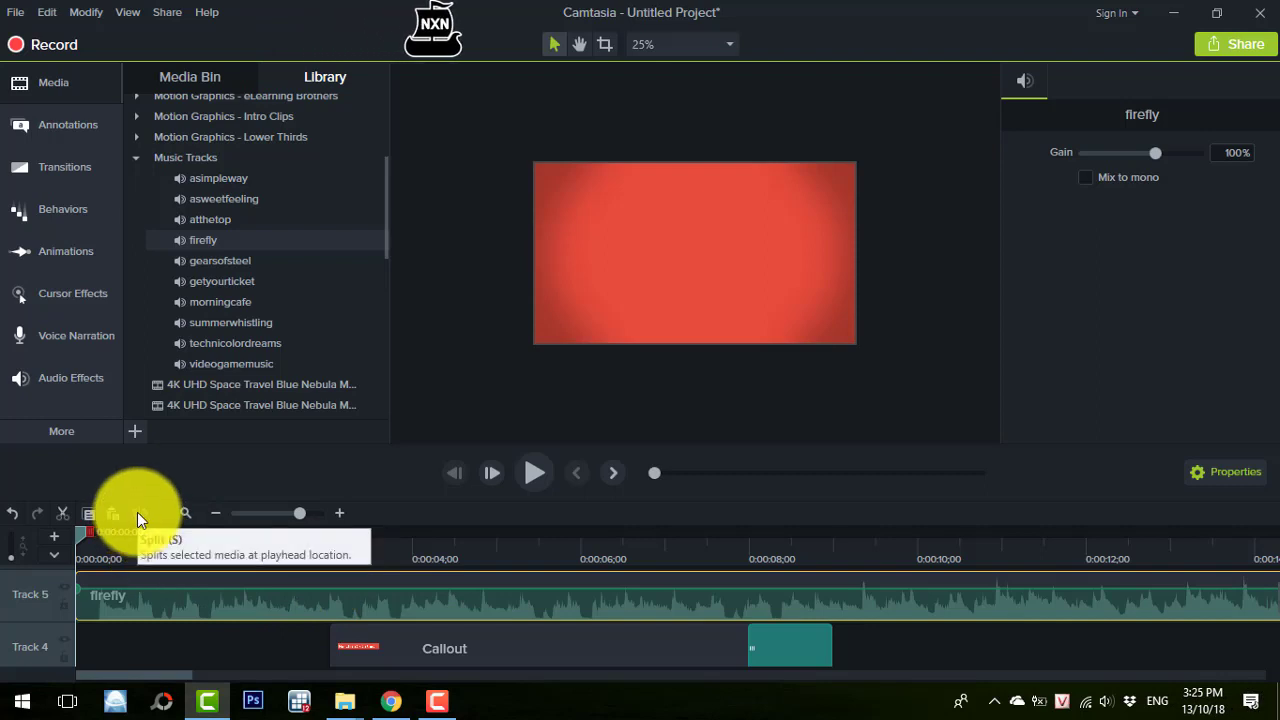
pyautogui.click(81, 534)
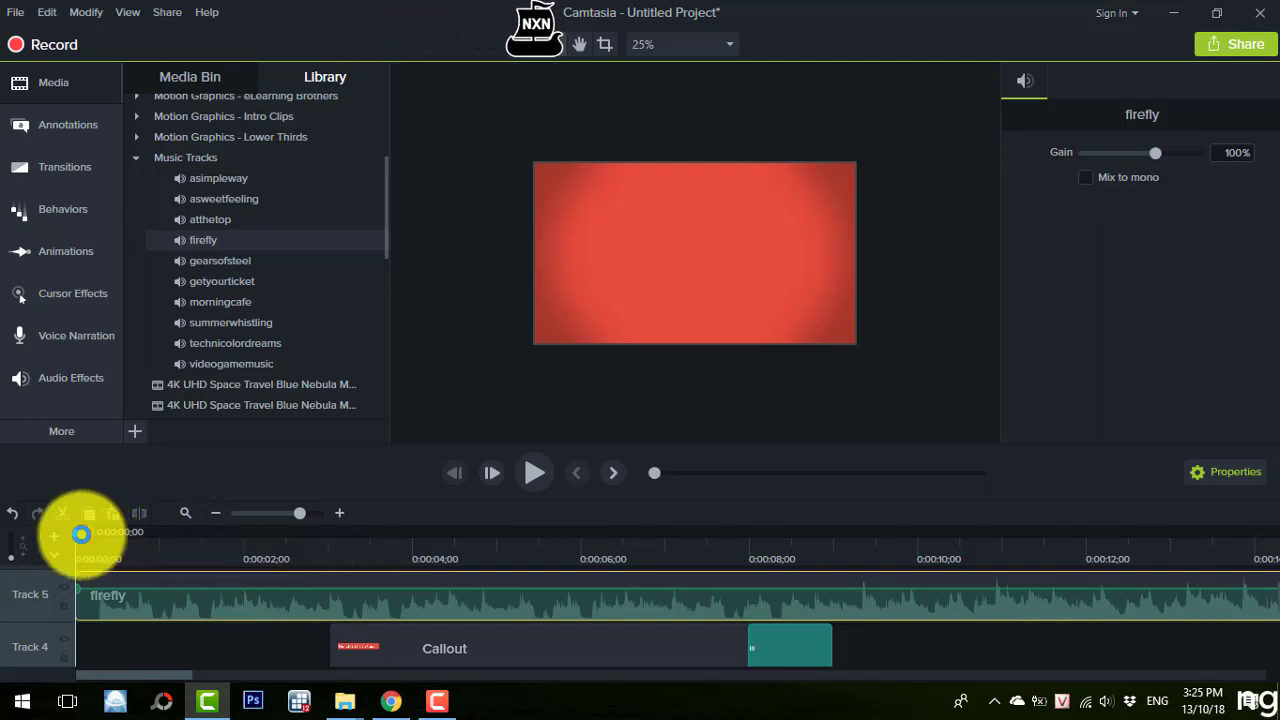
pyautogui.moveTo(81, 534); pyautogui.dragTo(841, 651)
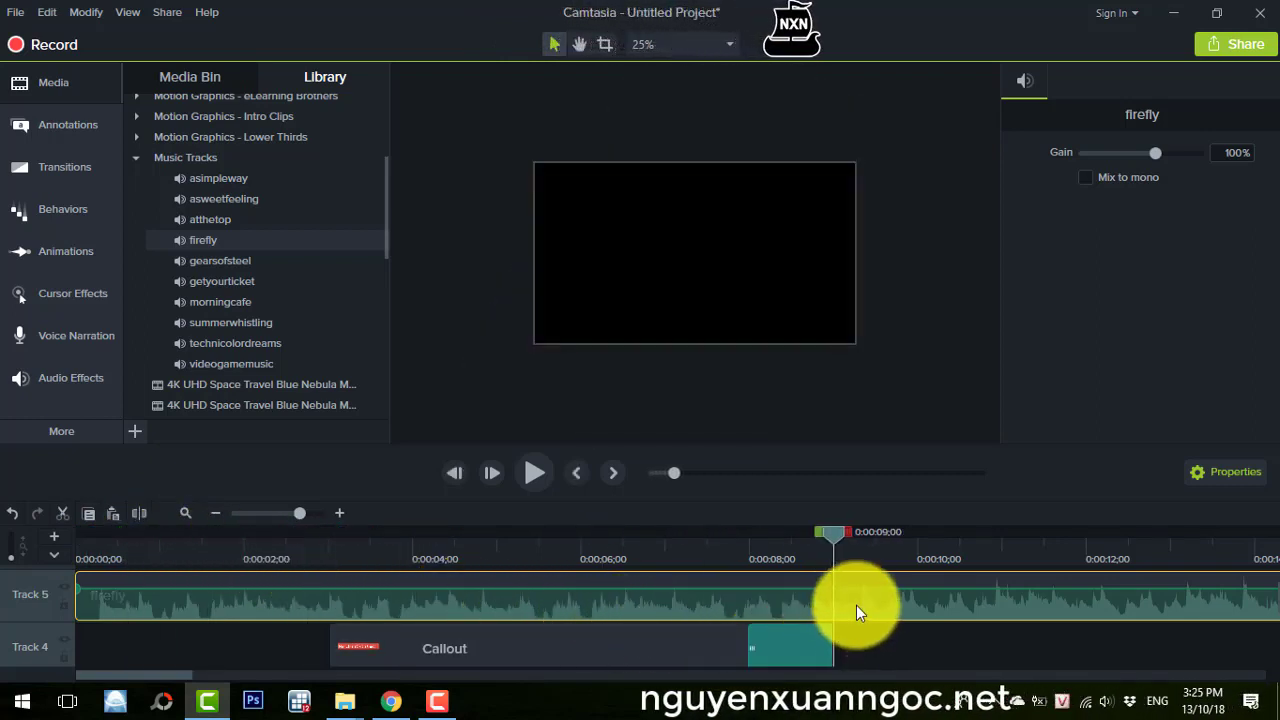
pyautogui.click(145, 513)
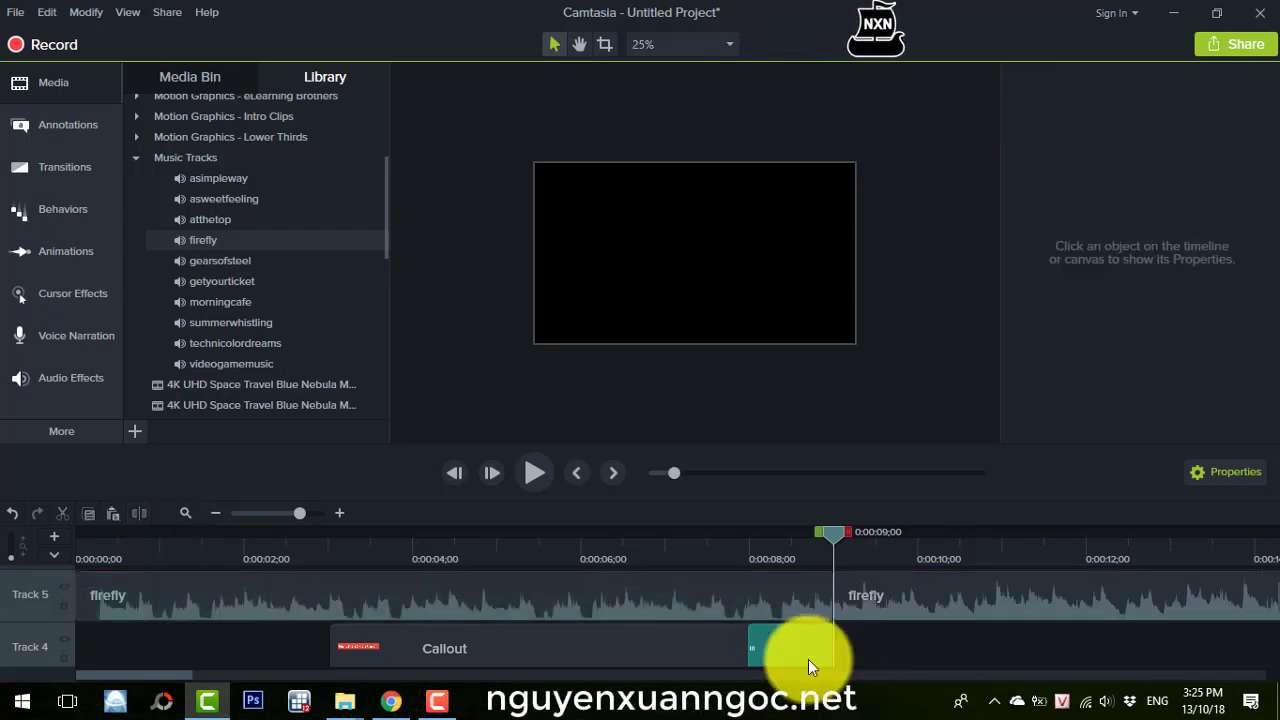
pyautogui.click(878, 607)
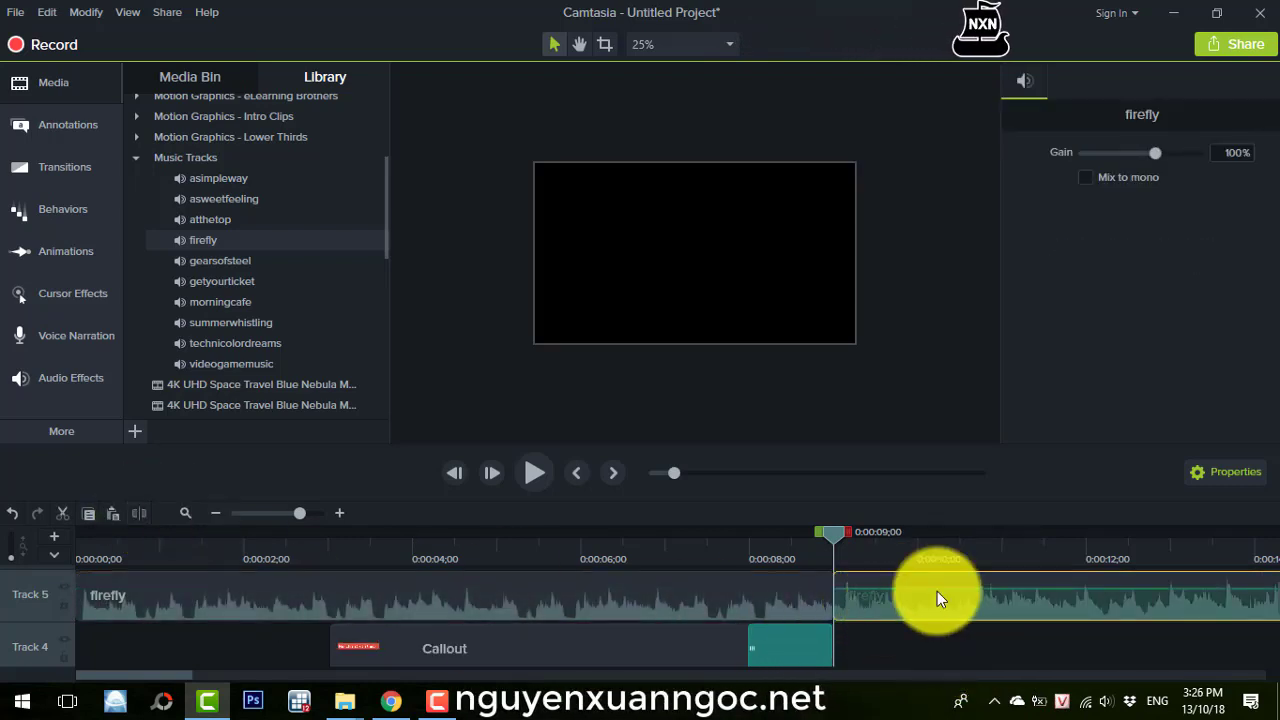
pyautogui.press('Delete')
# Step: Apply the Fade In audio effect to the firefly clip on Track 5
pyautogui.click(793, 600)
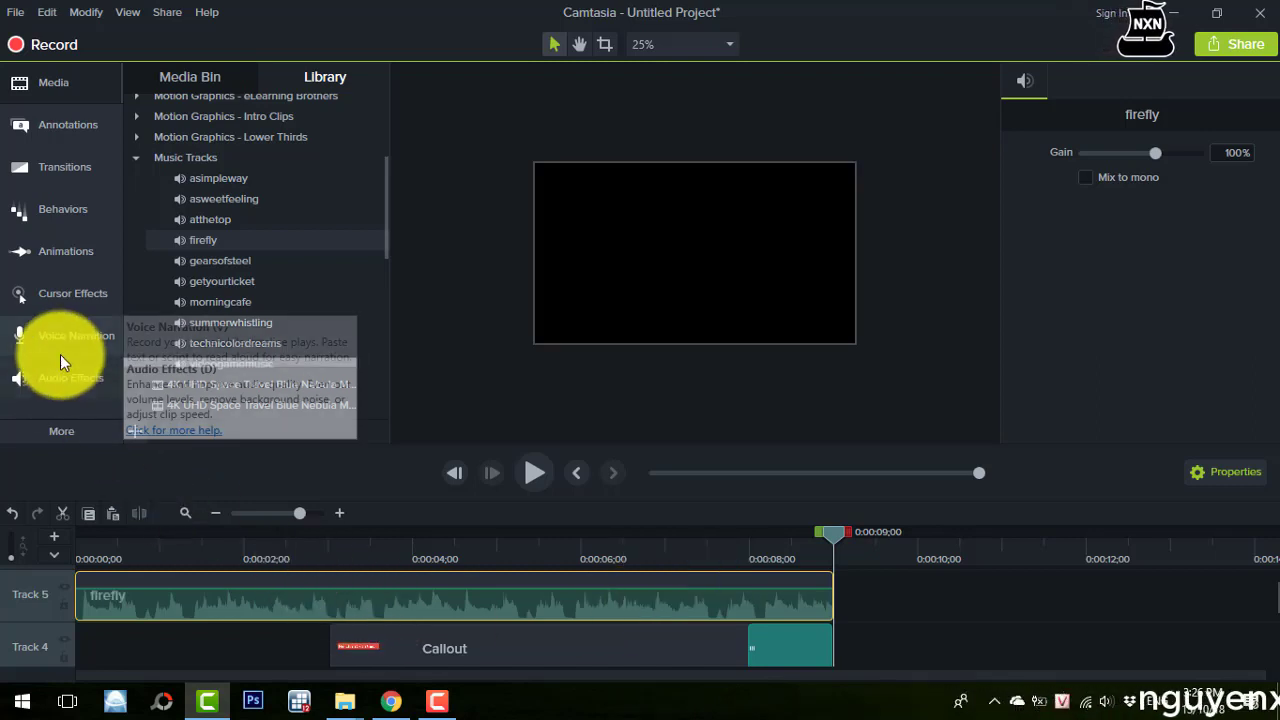
pyautogui.click(50, 380)
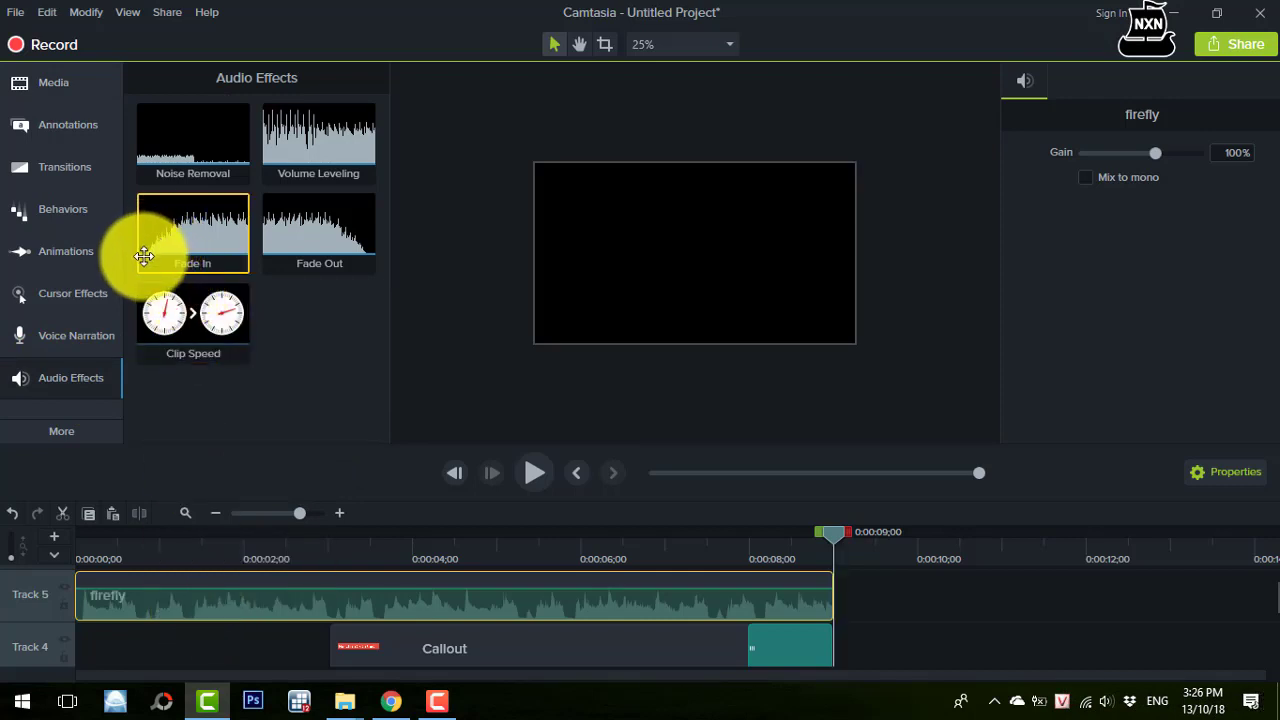
pyautogui.moveTo(145, 256); pyautogui.dragTo(175, 600)
pyautogui.rightClick(184, 233)
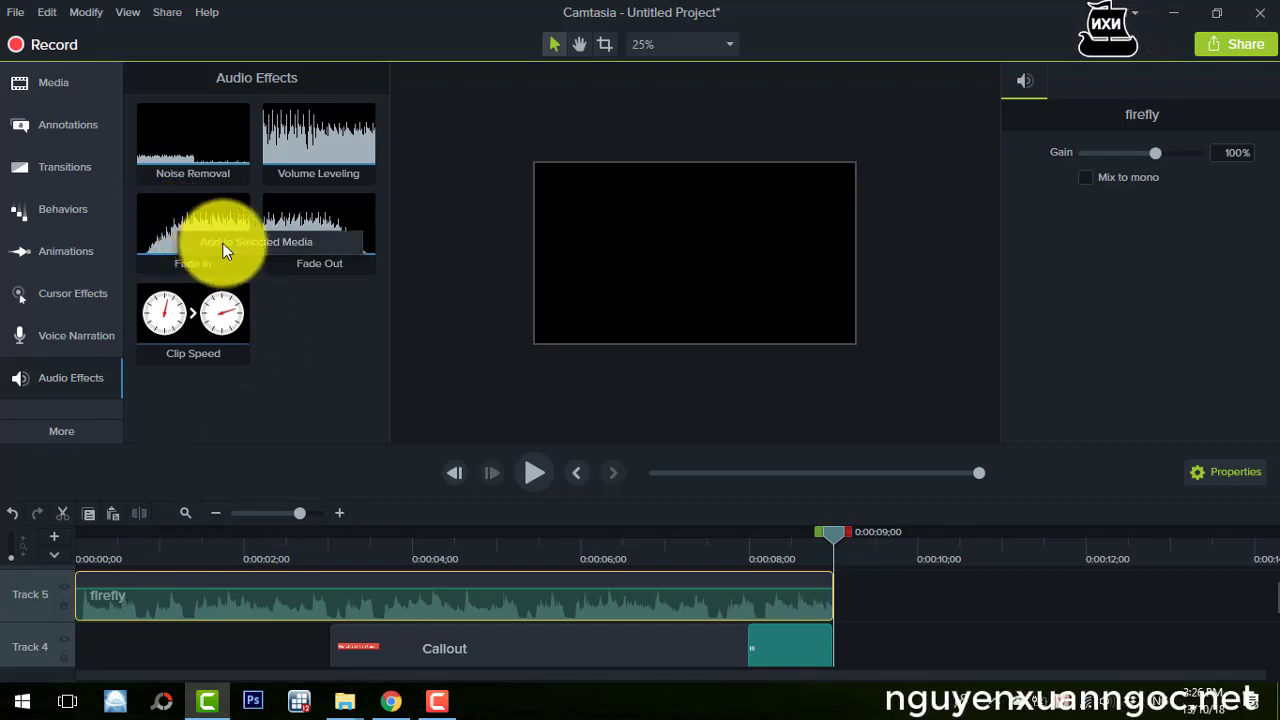
pyautogui.click(223, 243)
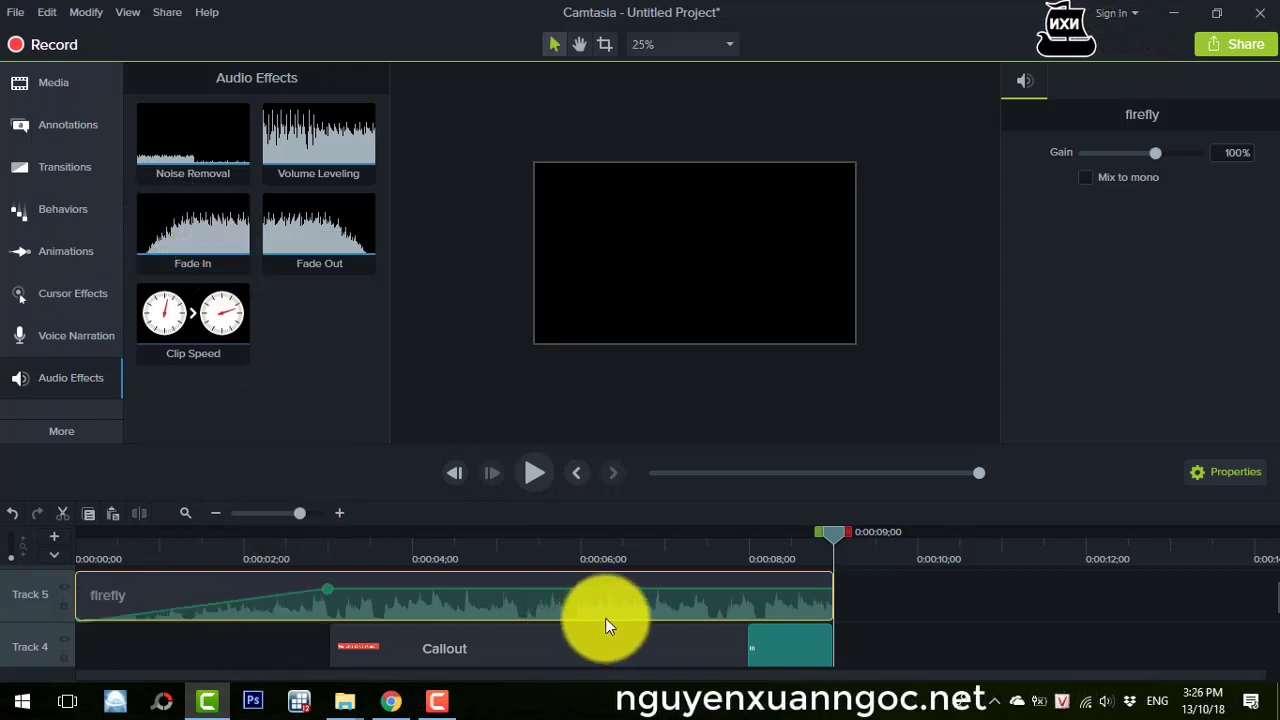
# Step: Apply the Fade Out audio effect to the firefly clip on Track 5 and play the intro from the start
pyautogui.rightClick(328, 229)
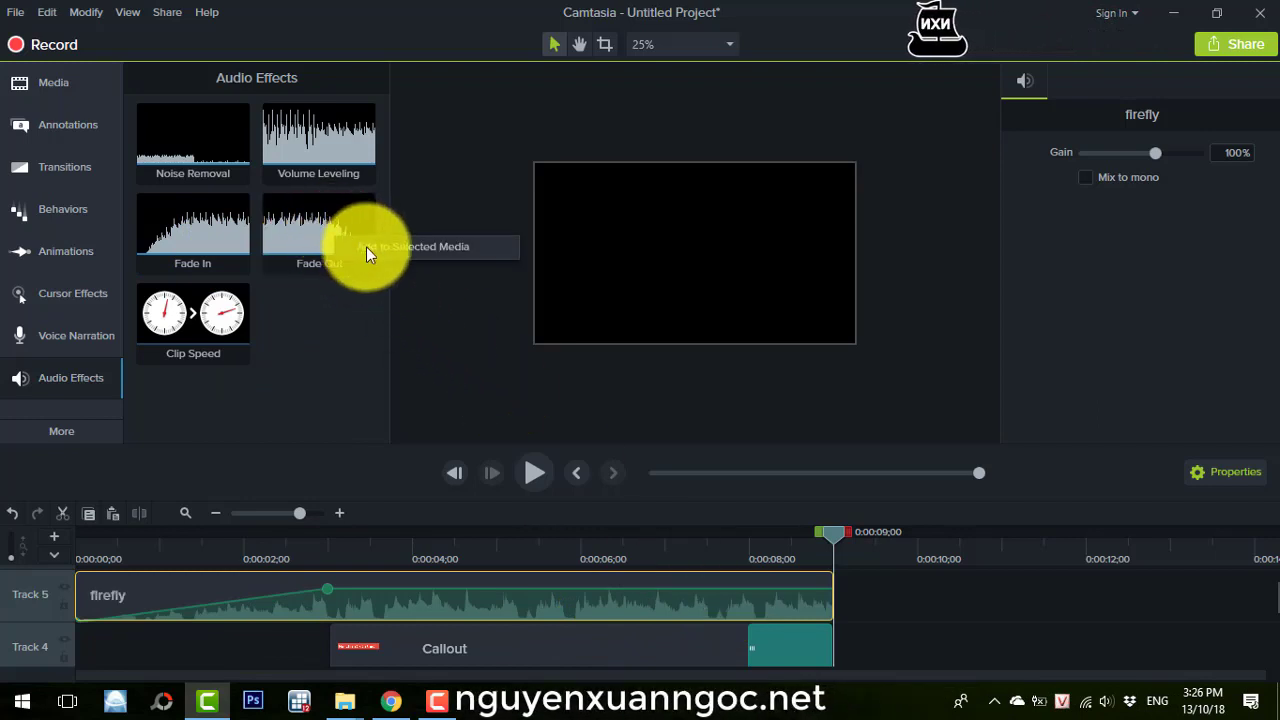
pyautogui.click(366, 247)
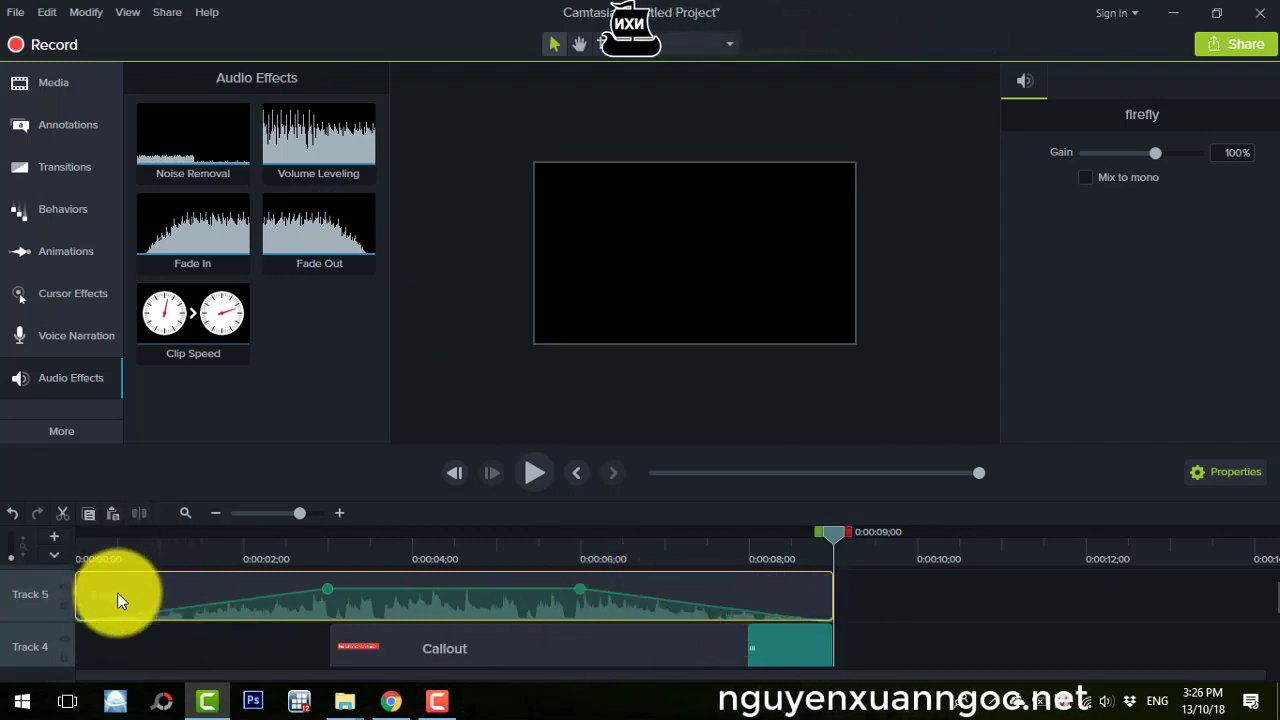
pyautogui.press('Home')
pyautogui.click(532, 472)
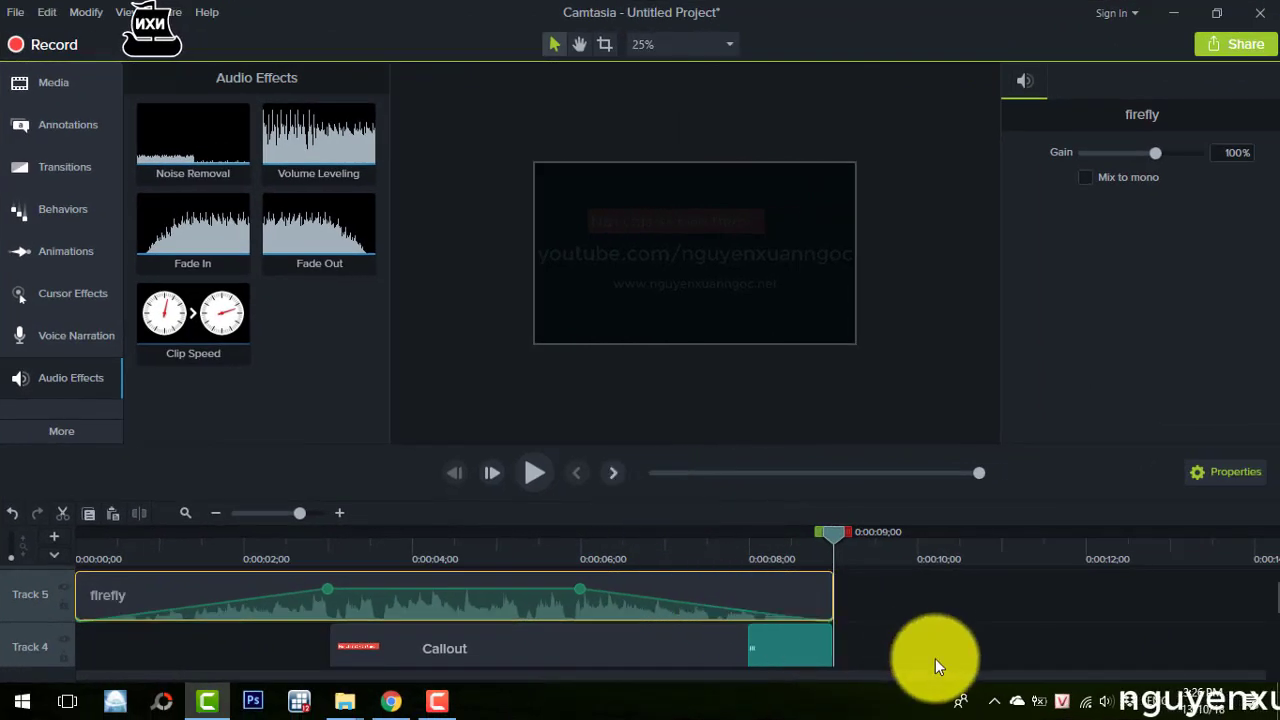
pyautogui.click(966, 626)
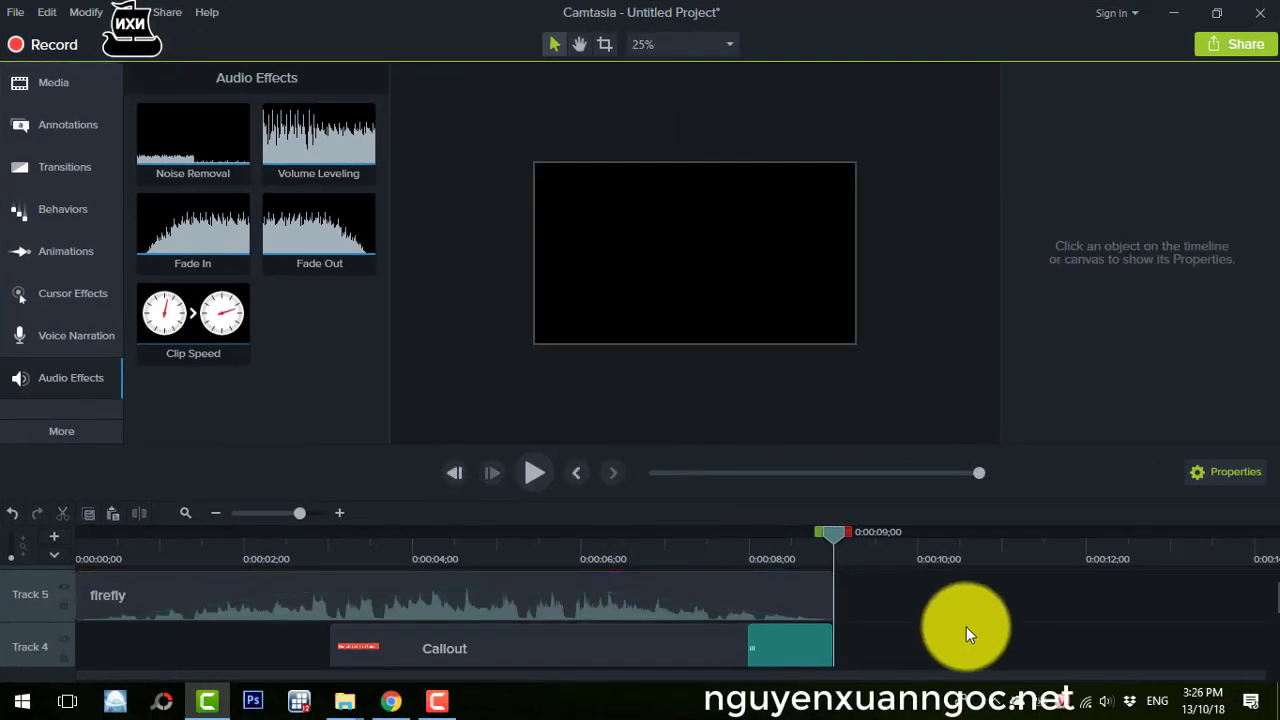
# Step: Start producing the project to a local file with the MP4 only (up to 720p) preset
pyautogui.click(1230, 46)
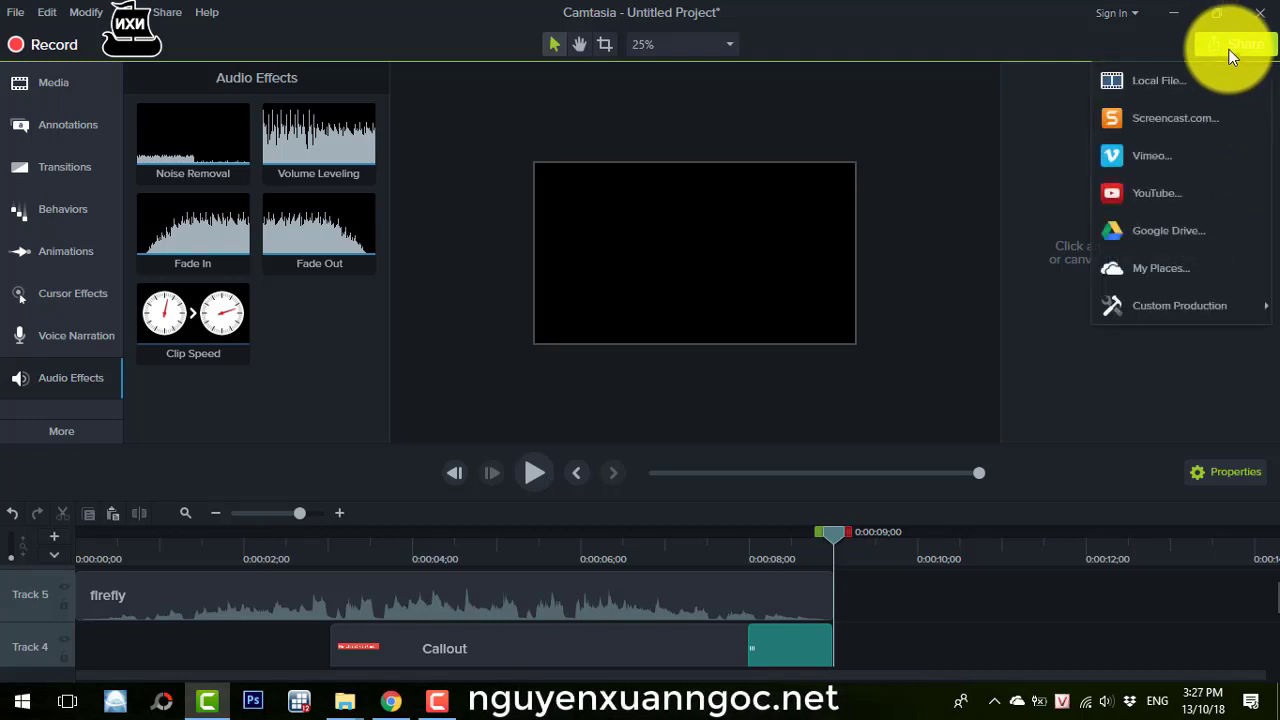
pyautogui.click(1166, 83)
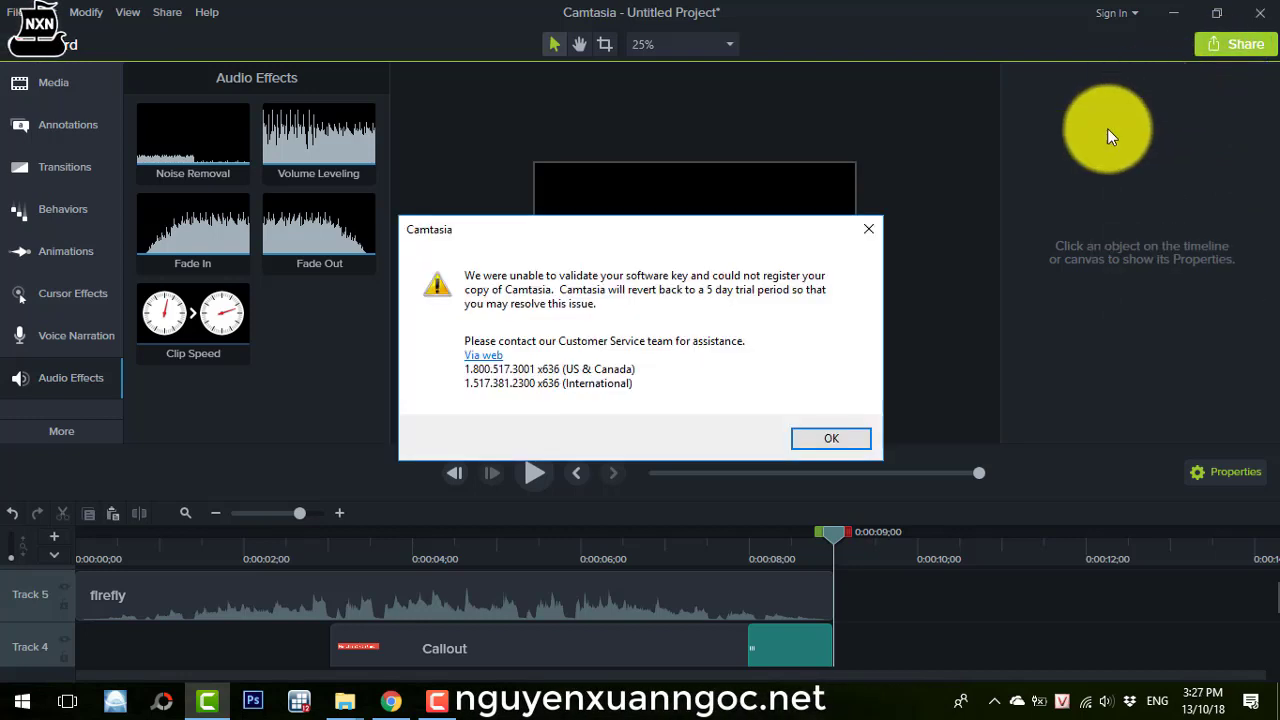
pyautogui.click(843, 437)
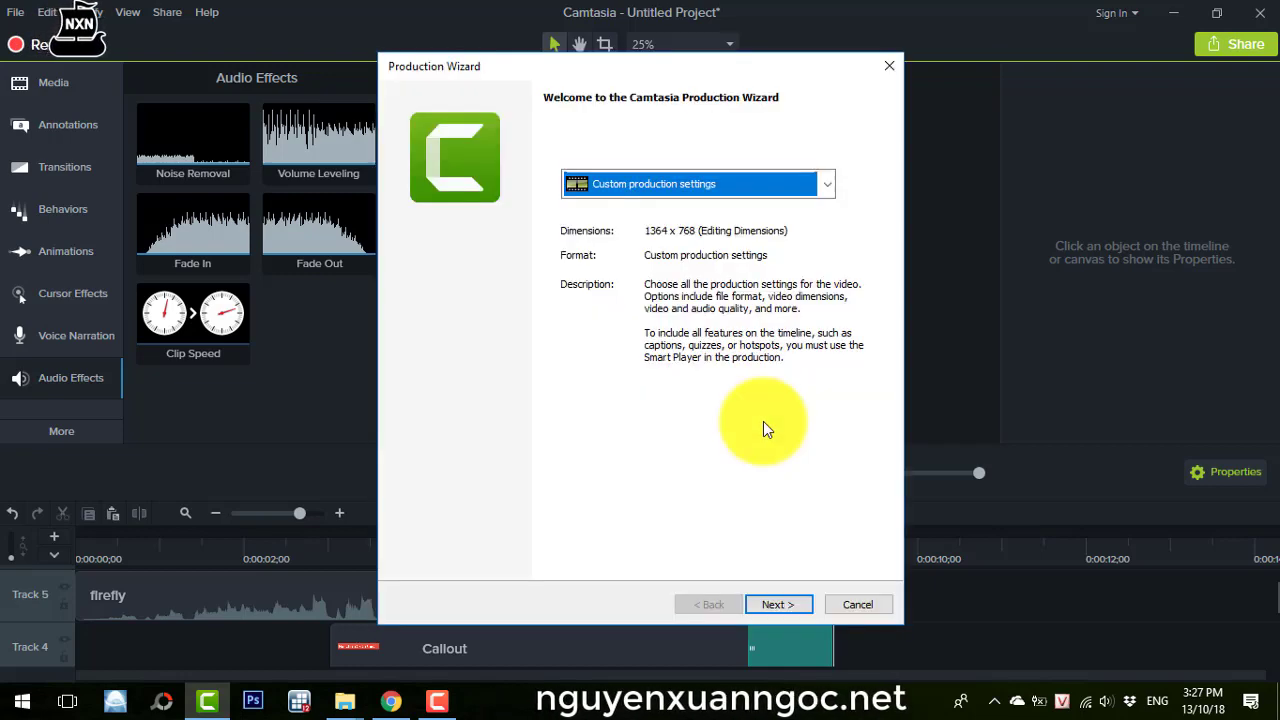
pyautogui.click(702, 186)
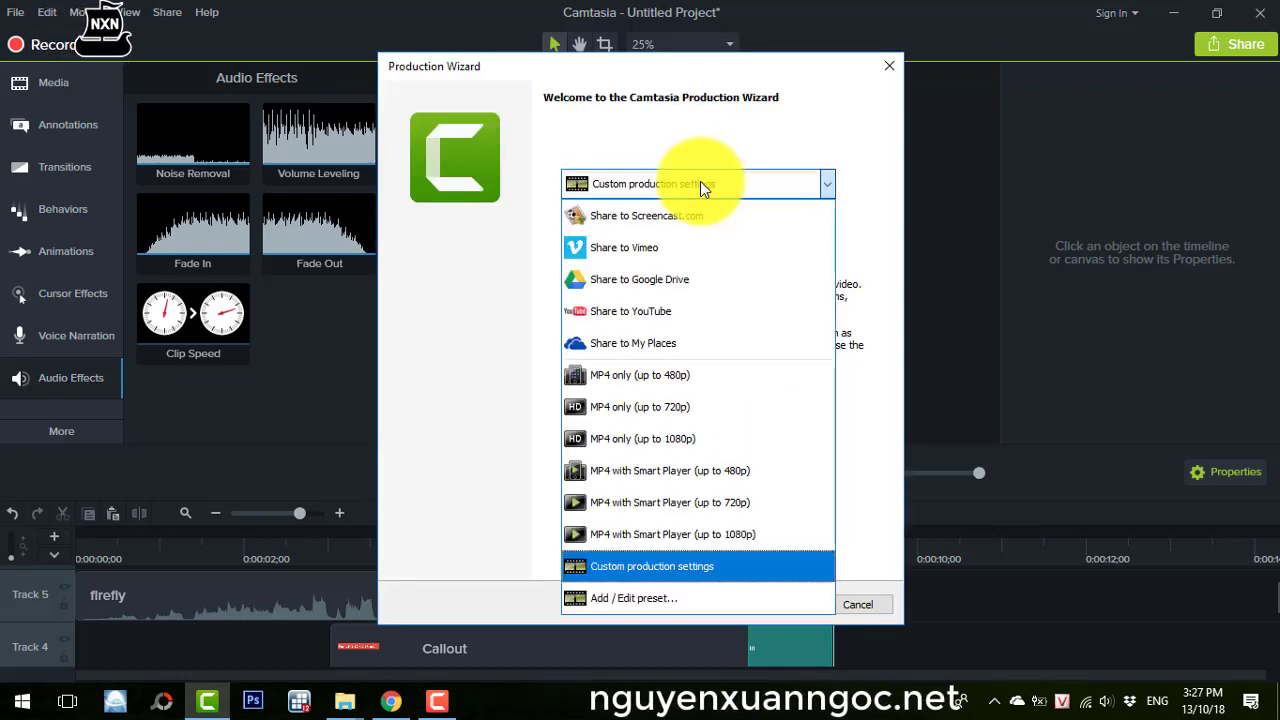
pyautogui.click(661, 407)
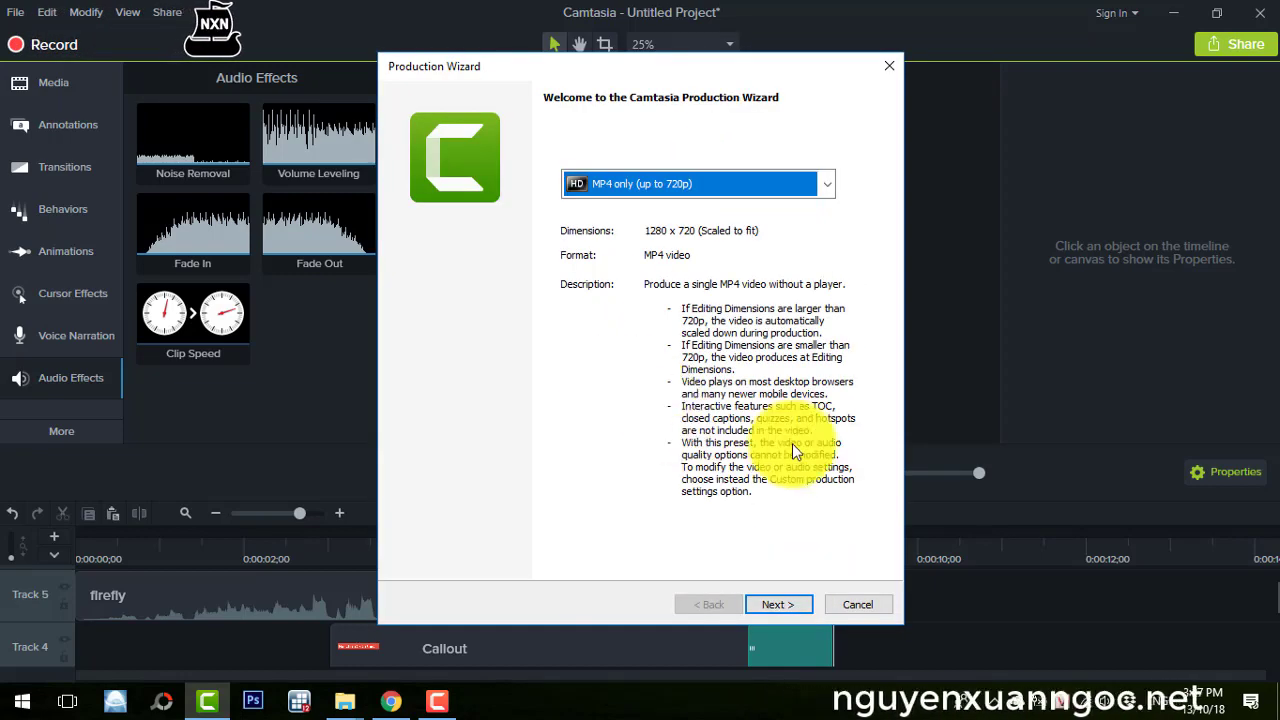
pyautogui.click(776, 605)
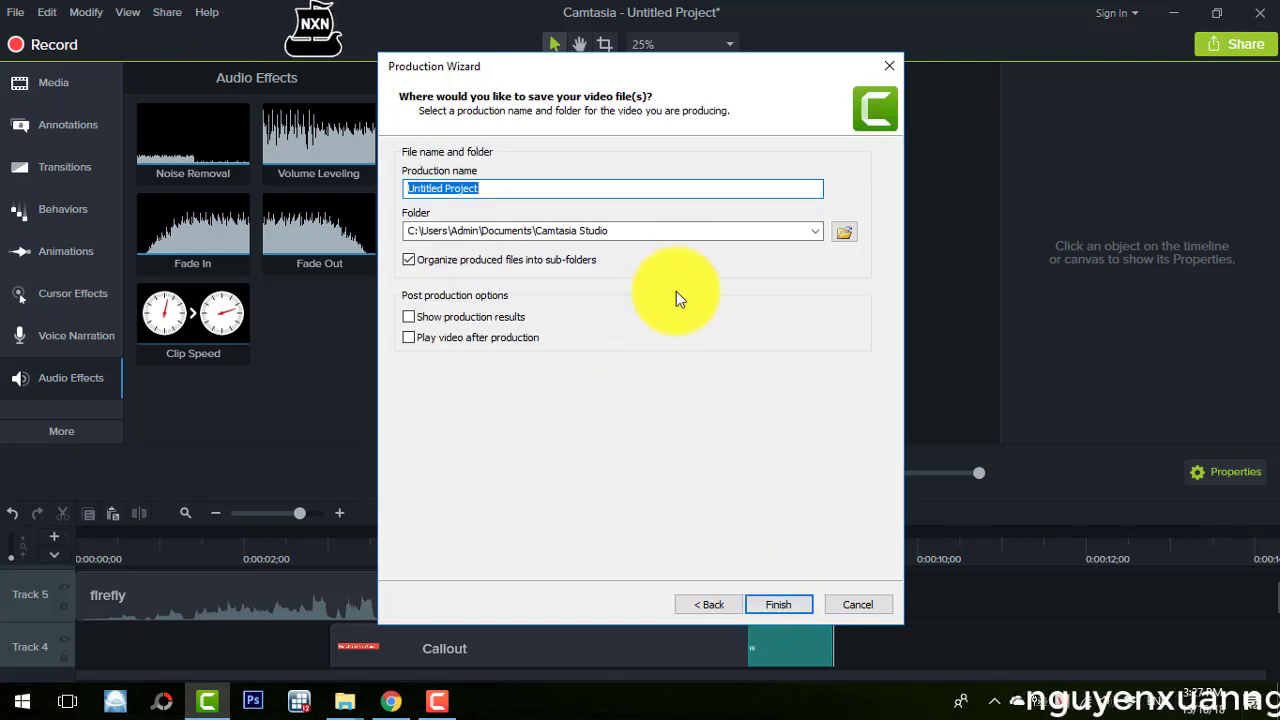
# Step: Set the output to the DOING (D:) drive with the file name "Intro youtube" and produce the video
pyautogui.click(846, 233)
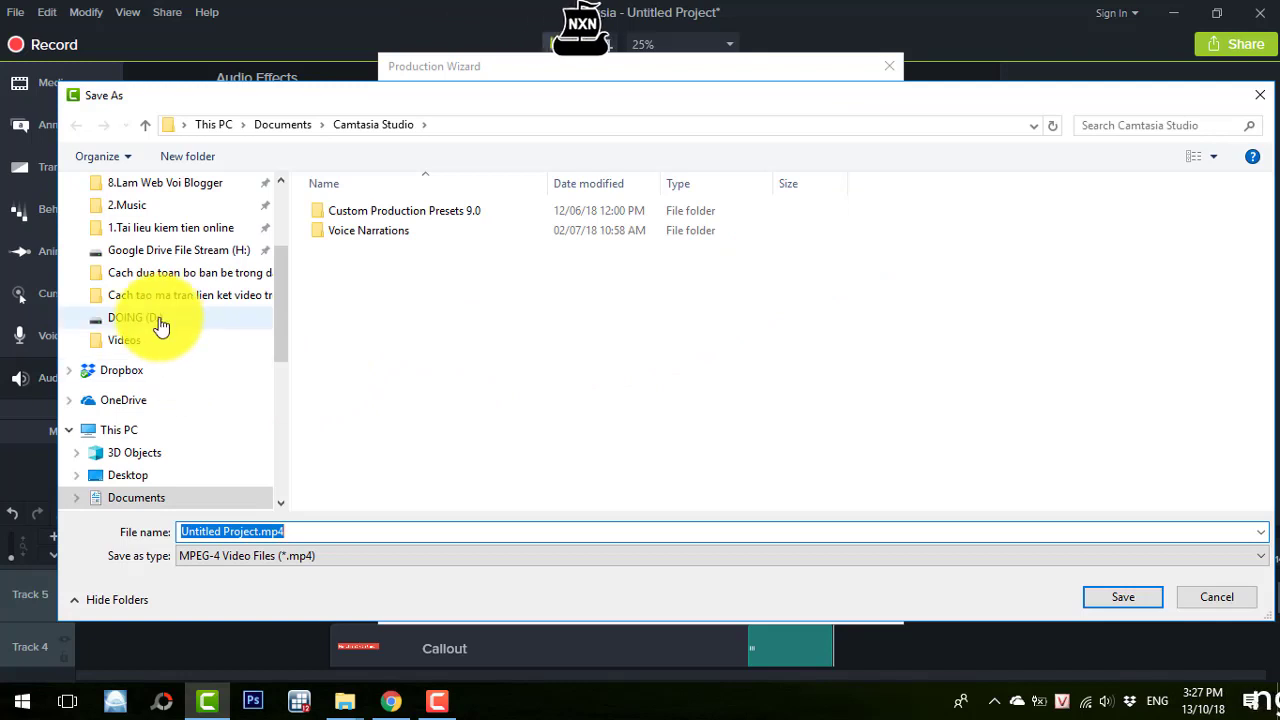
pyautogui.click(158, 320)
pyautogui.click(309, 536)
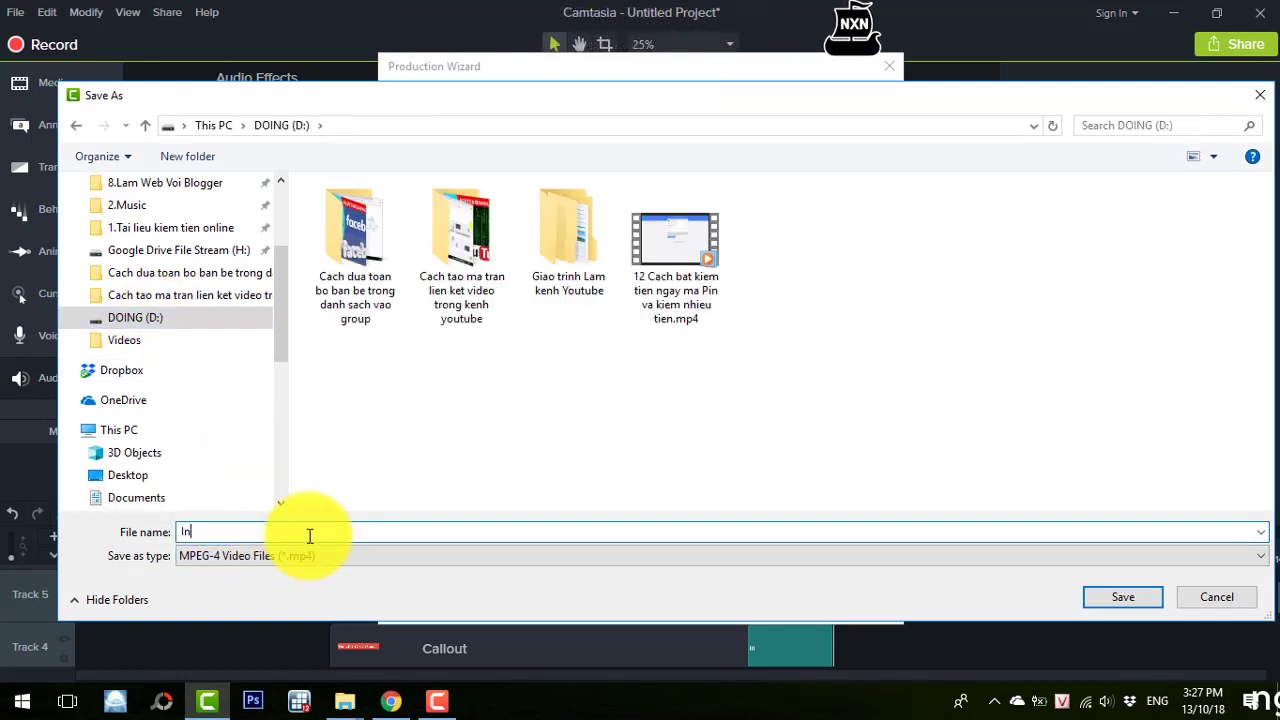
pyautogui.write('Intro youtube')
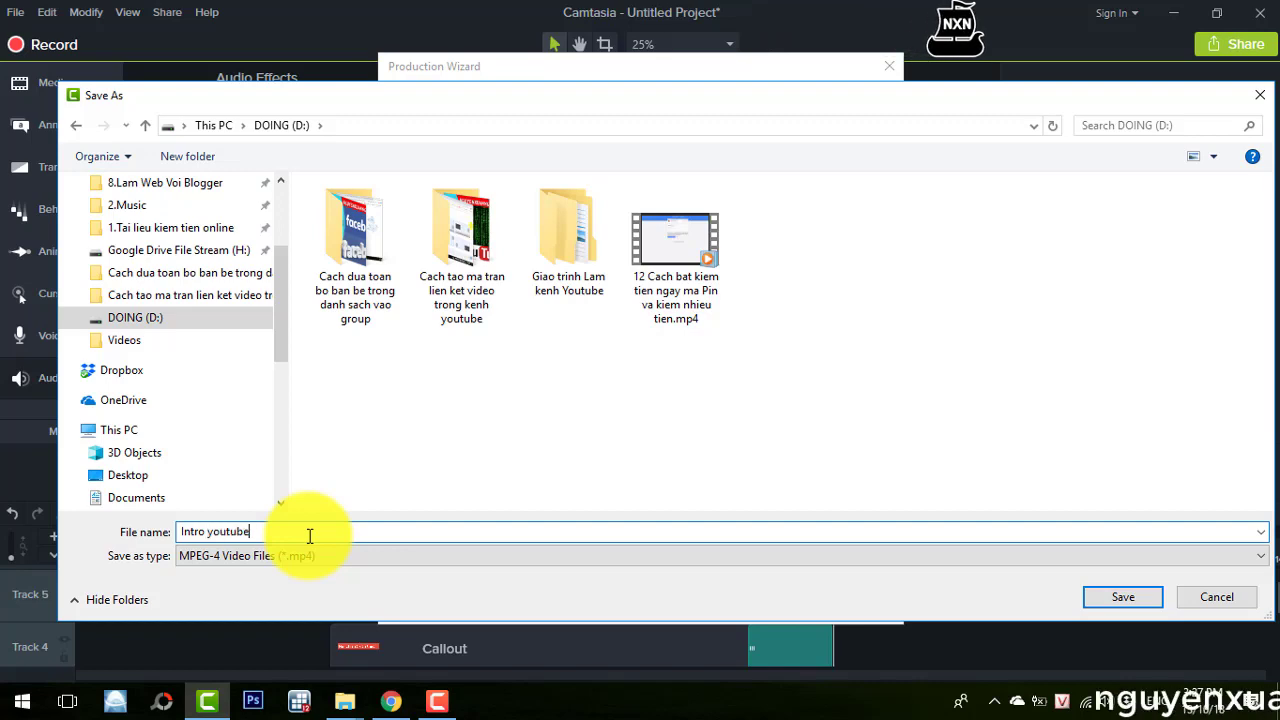
pyautogui.click(1145, 603)
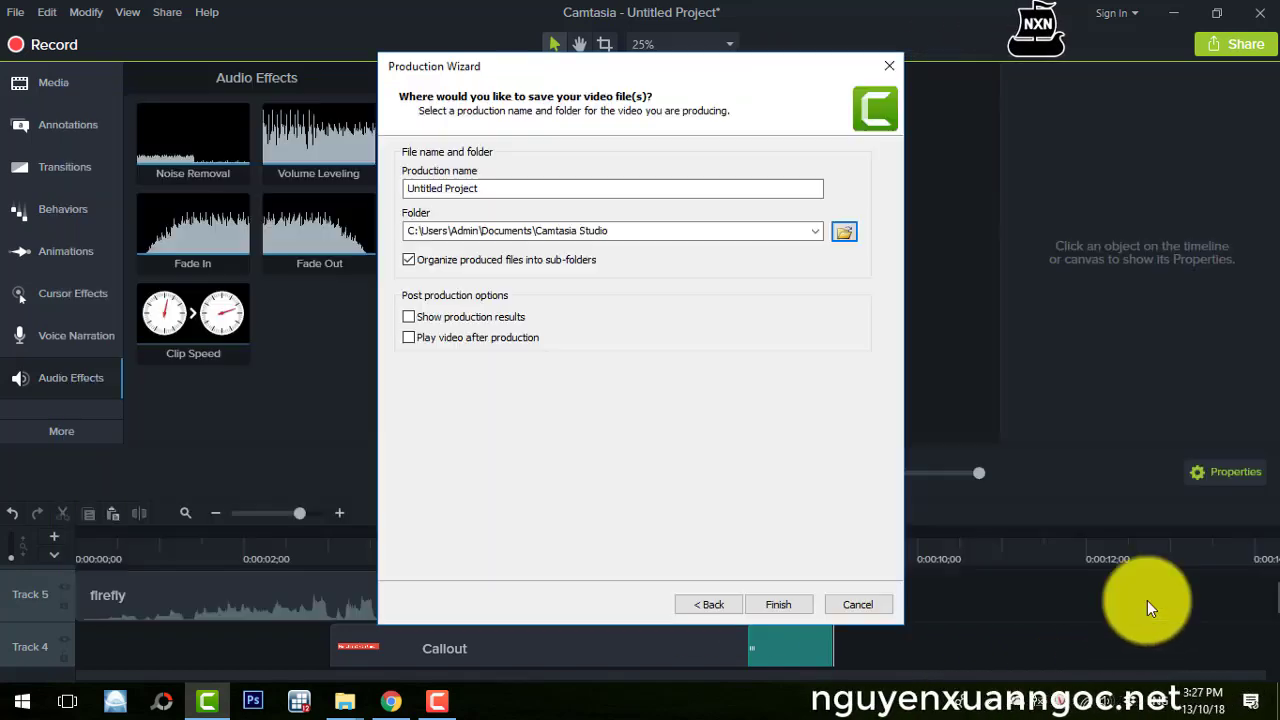
pyautogui.click(788, 606)
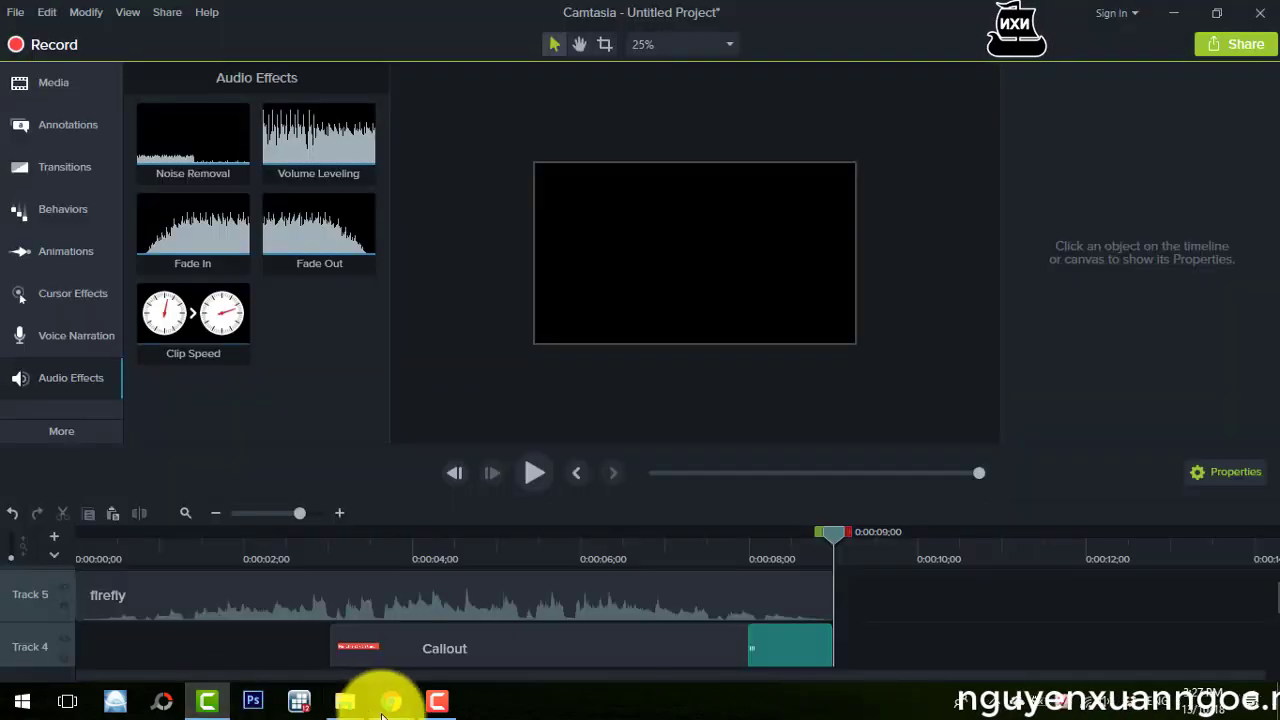
# Step: Switch to File Explorer, open the Intro youtube folder on D: and play Intro youtube.mp4 in a maximized player window
pyautogui.moveTo(337, 691)
pyautogui.click(477, 637)
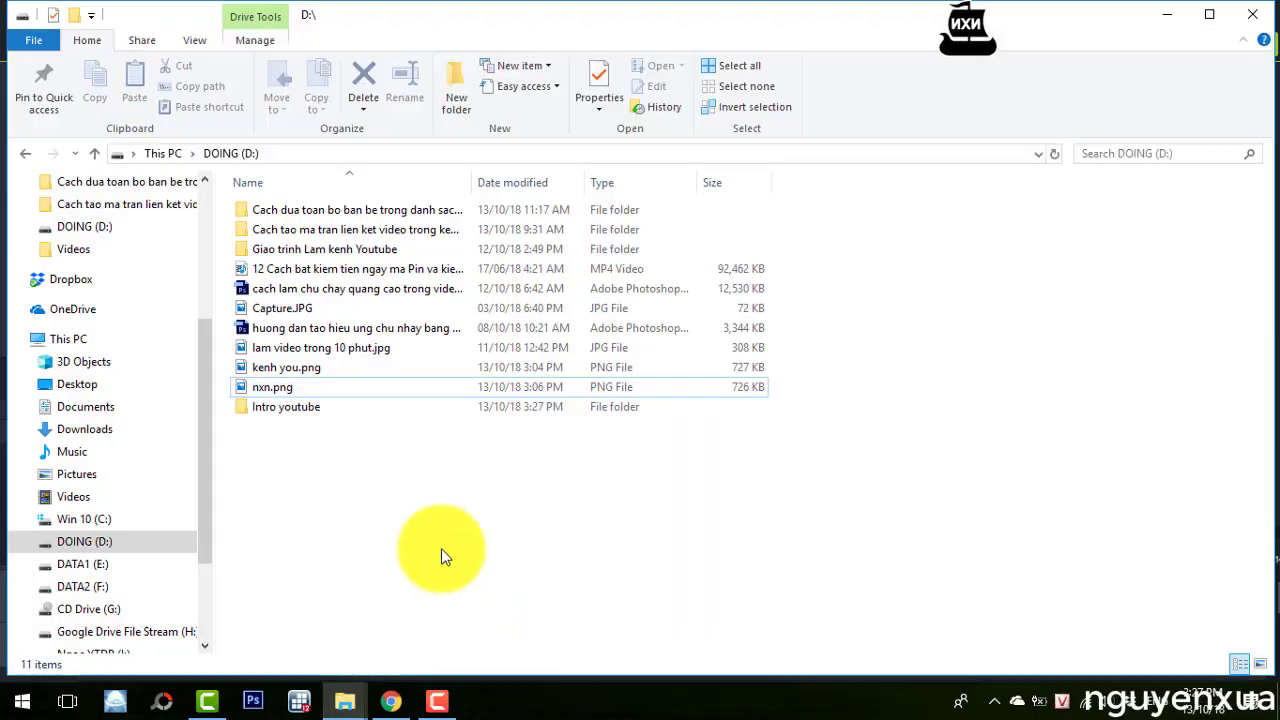
pyautogui.doubleClick(306, 406)
pyautogui.click(273, 250)
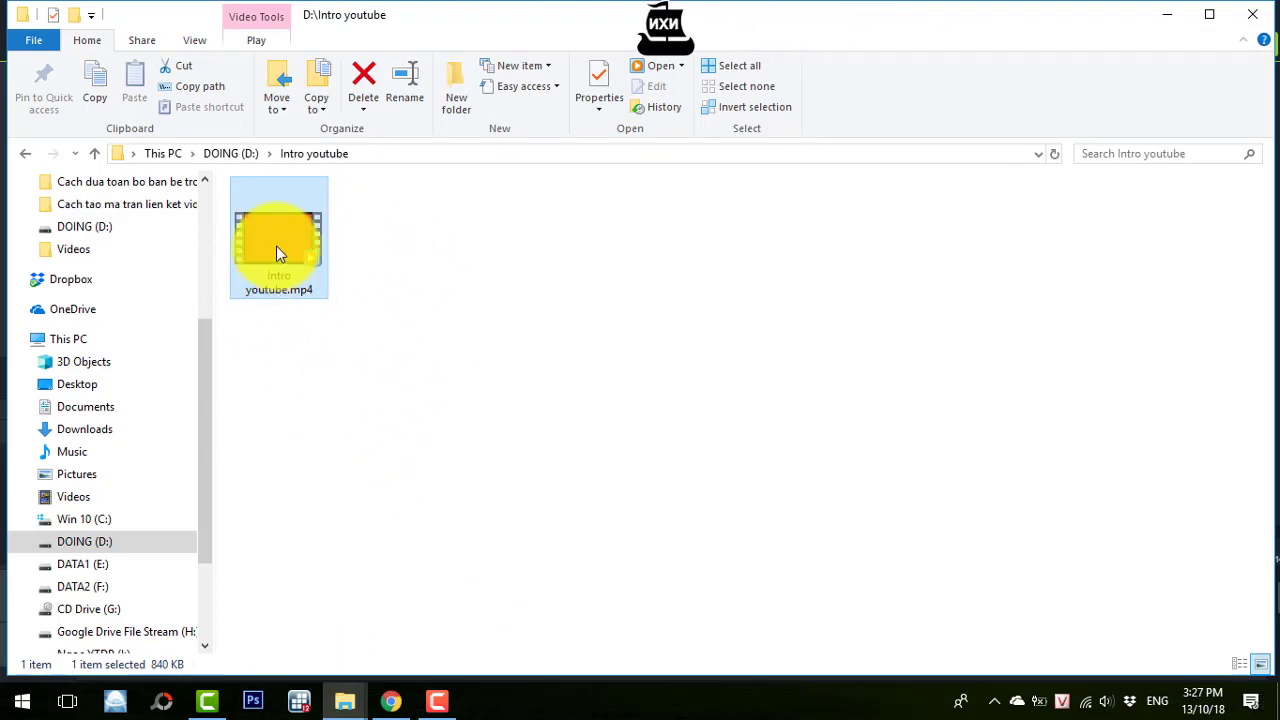
pyautogui.doubleClick(276, 248)
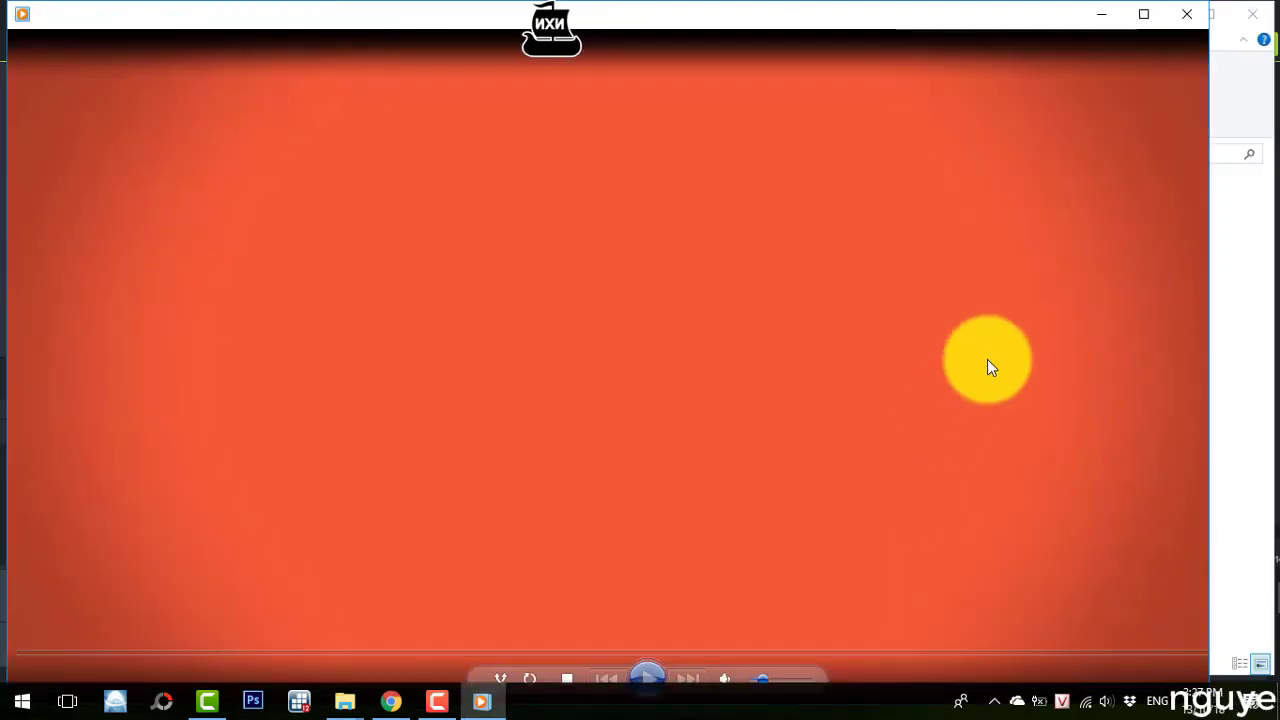
pyautogui.click(1143, 14)
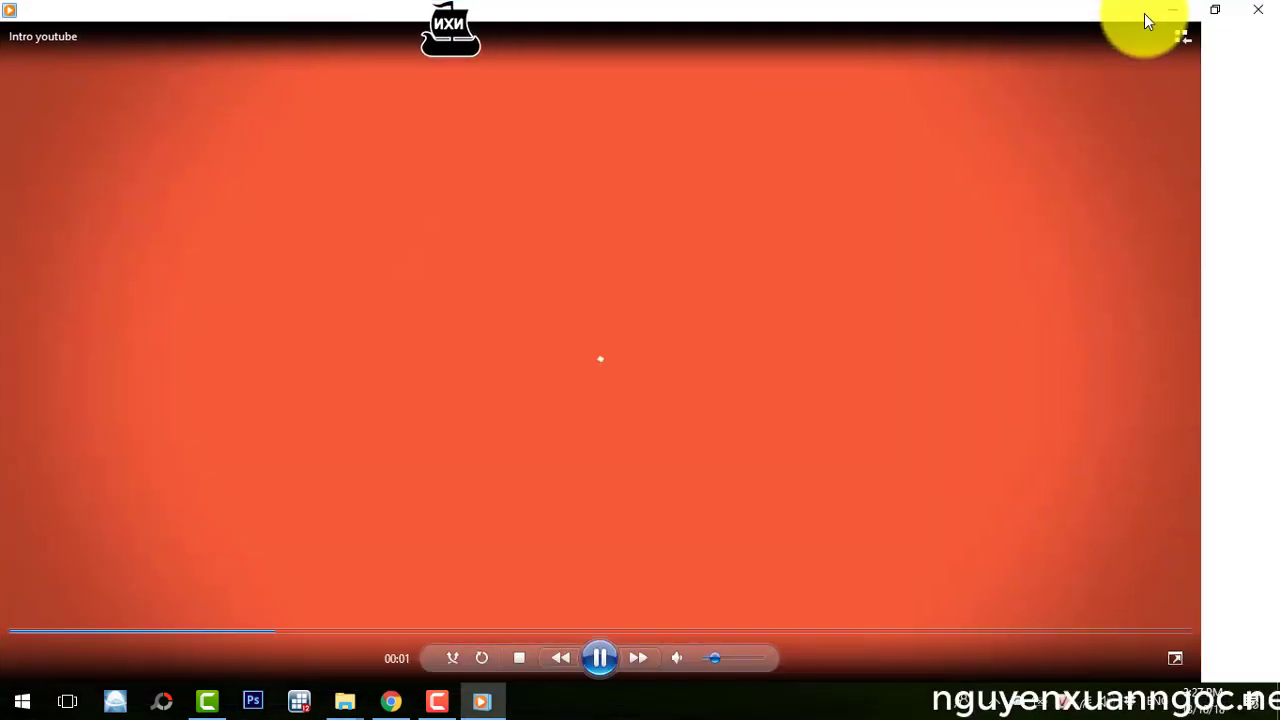